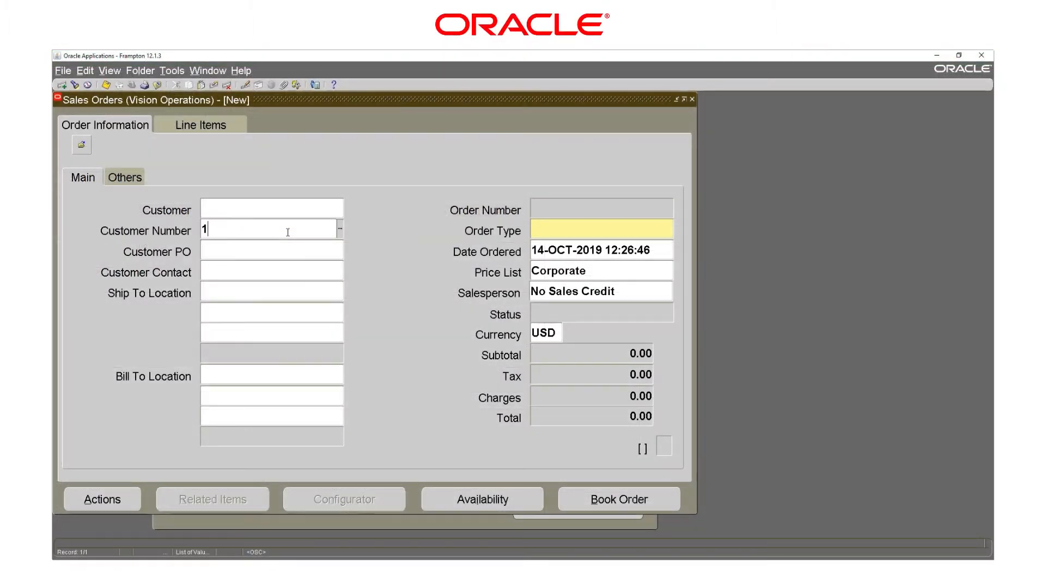
Start an order for Hilman and Associates by customer number, with order type Mixed.
type("004")
key("Tab")
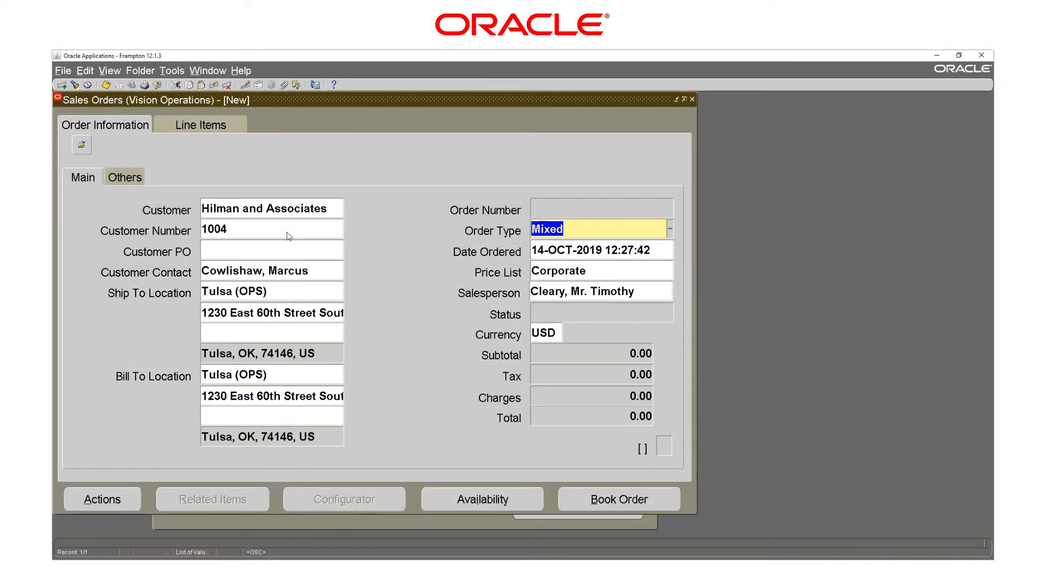
left_click(670, 231)
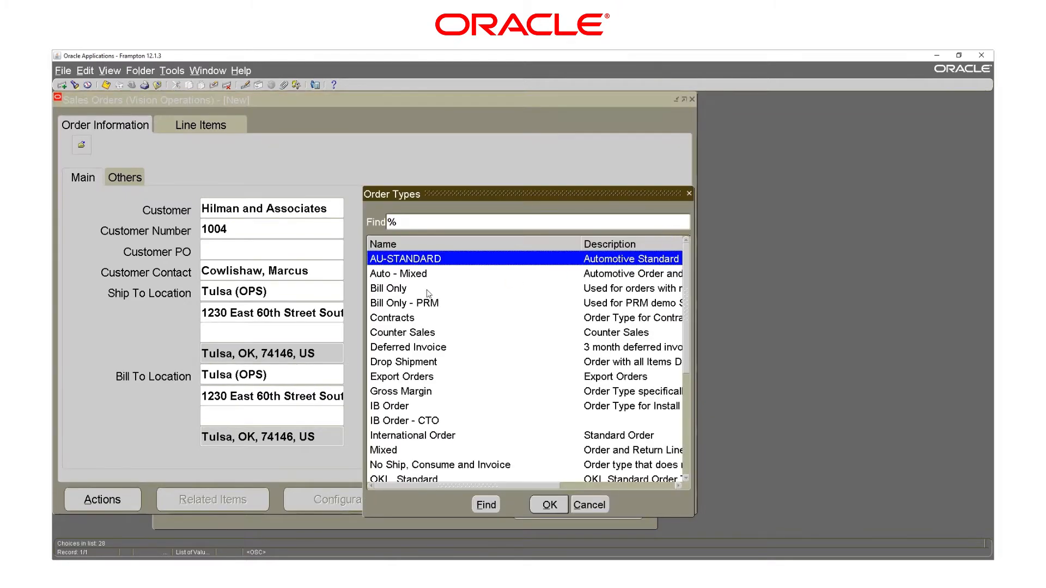
left_click(375, 452)
left_click(539, 505)
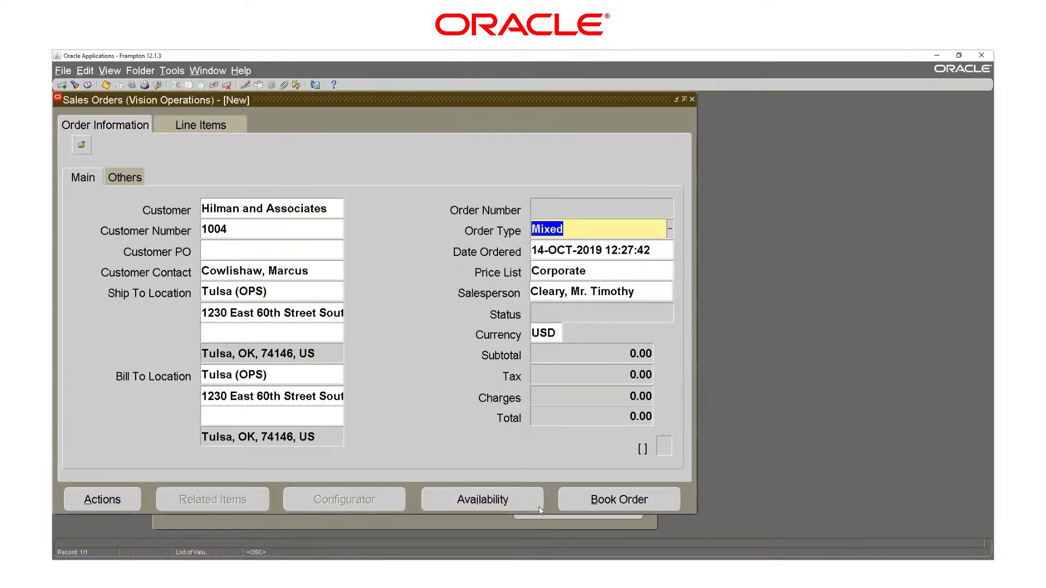
Add order lines for items XA7000 and f22222, the latter with quantity 2.
left_click(203, 126)
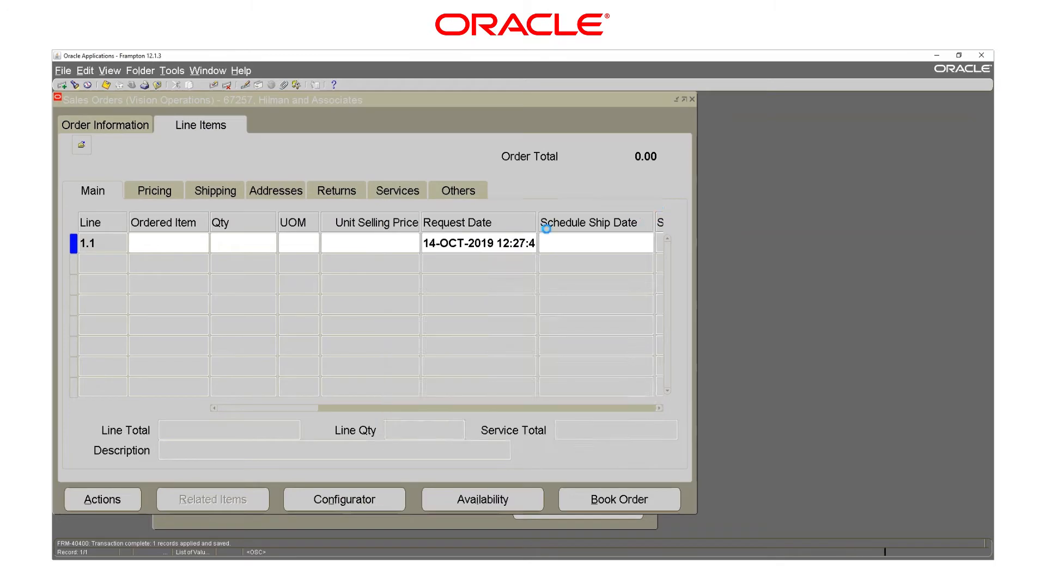
type("XA7000")
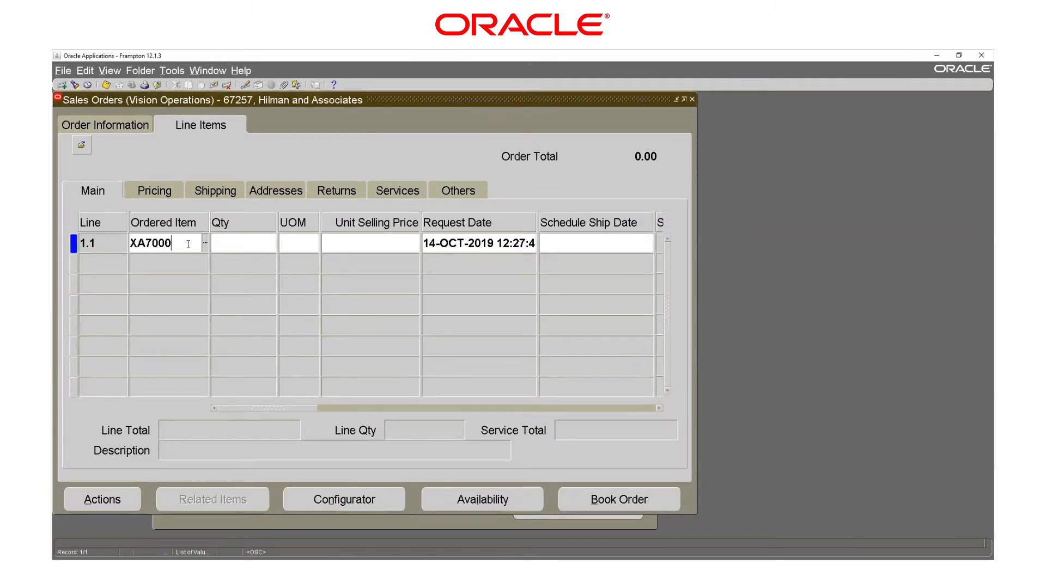
key("Tab")
left_click(181, 270)
type("f22222")
key("Tab")
type("2")
key("Tab")
Add a third order line for item XP9002 with quantity 1.
left_click(179, 282)
type("XP9002")
key("Tab")
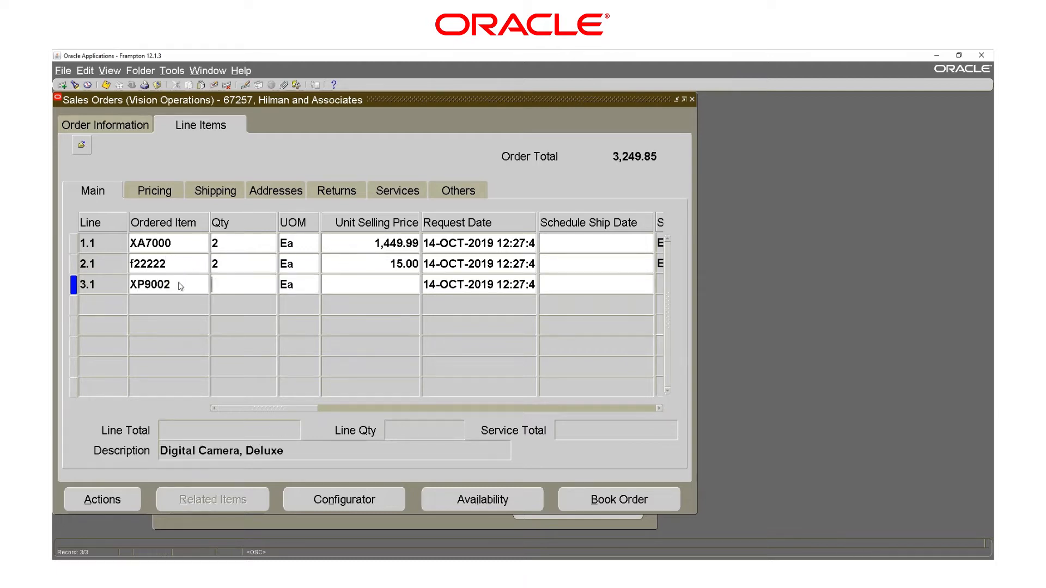
type("1")
key("Tab")
Review the lines' shipping, reservation and promise dates, then save the order.
left_click(221, 191)
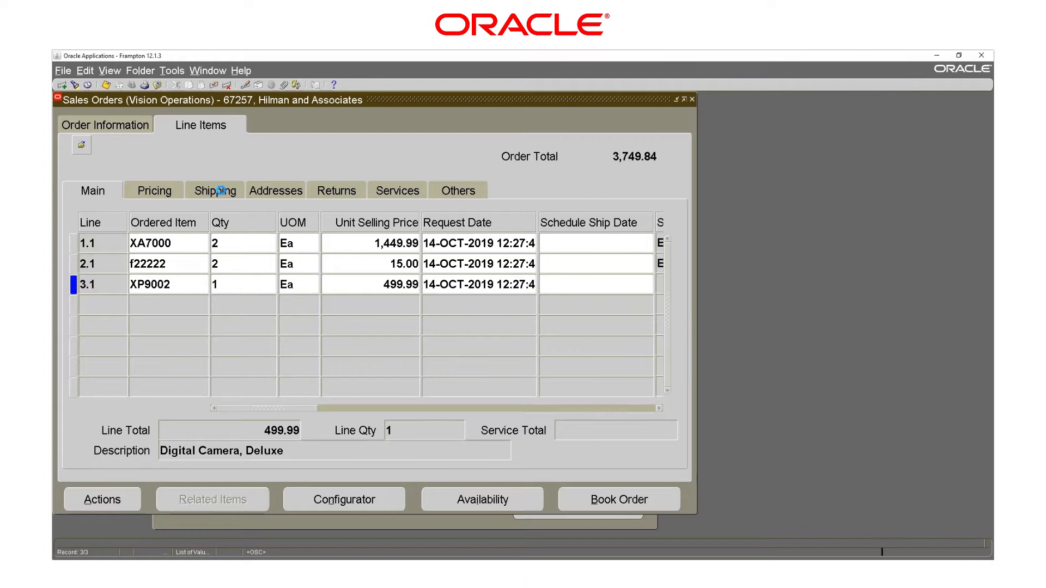
left_click(429, 409)
left_click(556, 285)
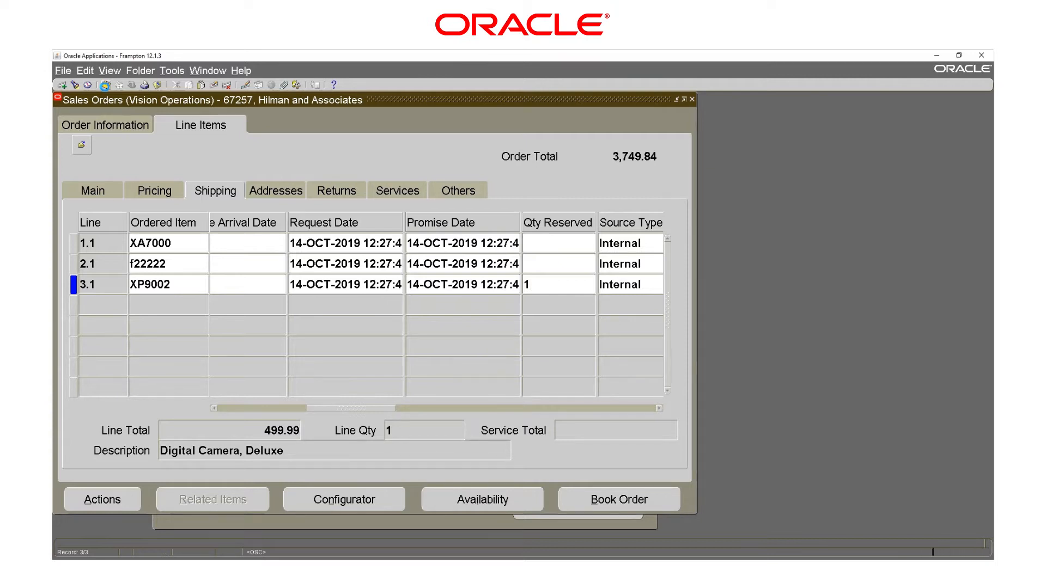
left_click(106, 86)
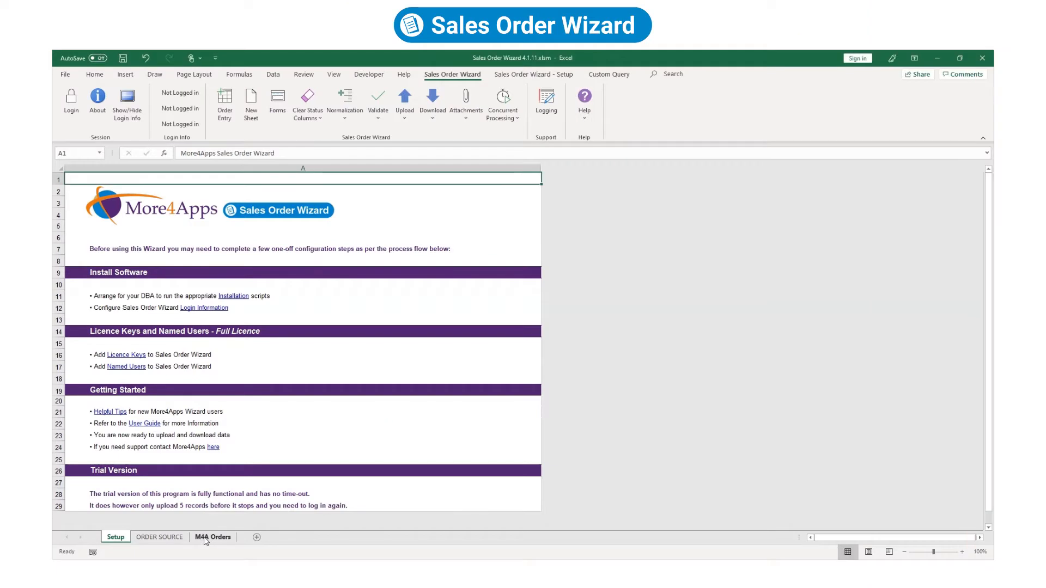
left_click(204, 538)
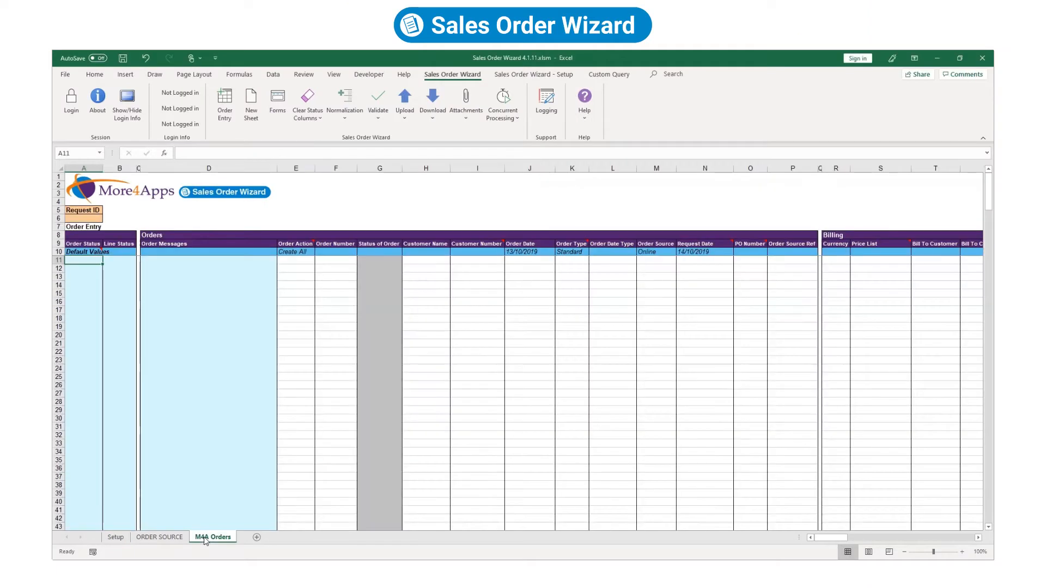
Clear the existing status, message and order header columns on the sheet.
left_click_drag(87, 278, 191, 349)
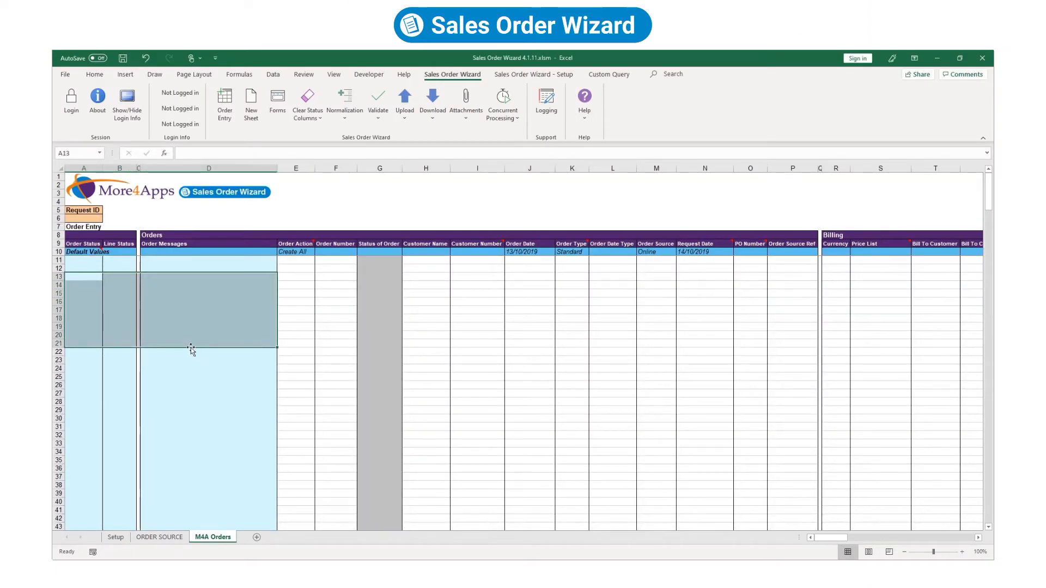
left_click_drag(332, 277, 598, 363)
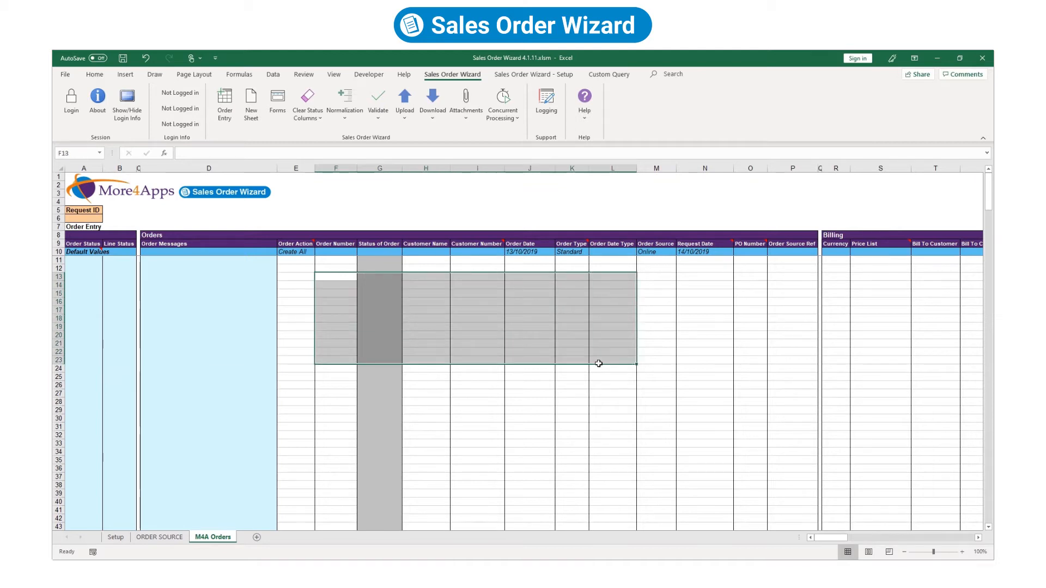
mouse_move(841, 539)
left_mouse_down()
mouse_move(961, 542)
mouse_move(828, 539)
left_mouse_up()
left_click(260, 378)
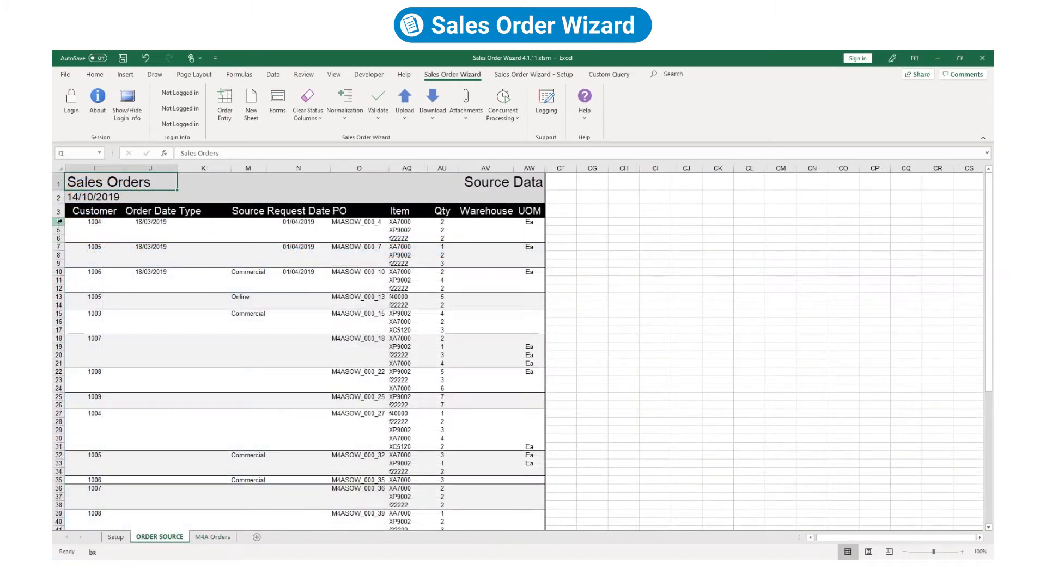
Copy ORDER SOURCE rows 6–61 and paste-special them into M4A Orders at A12.
left_click_drag(58, 231, 58, 526)
scroll(287, 381, "up", 6)
key("ctrl+c")
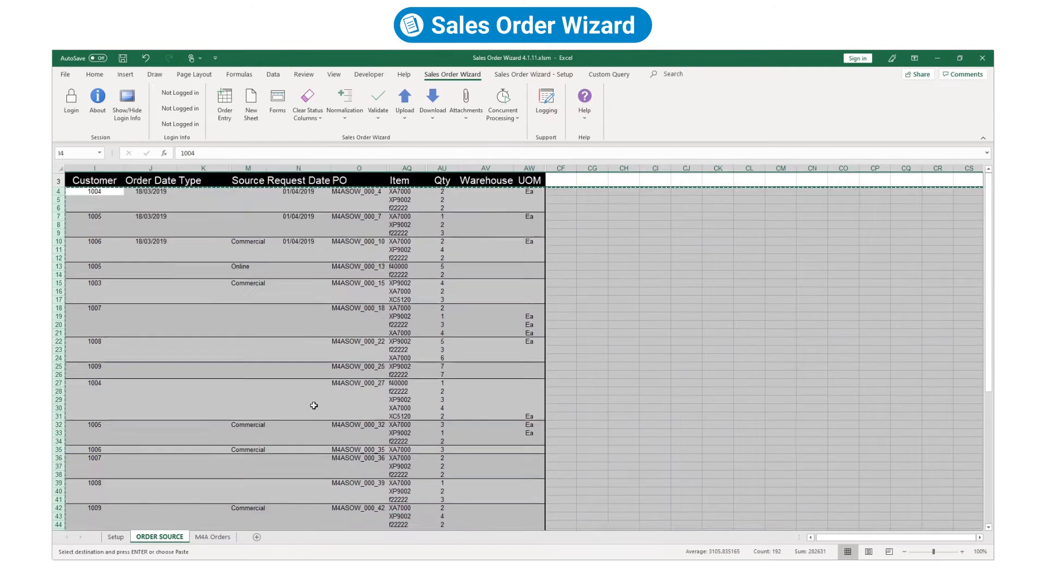
left_click(212, 537)
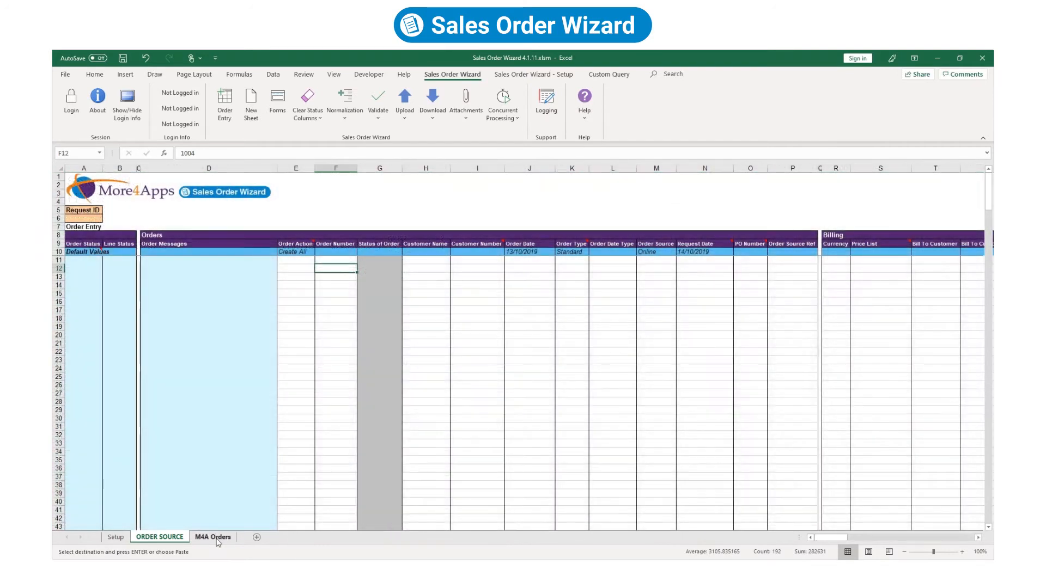
right_click(84, 267)
left_click(90, 335)
left_click(186, 399)
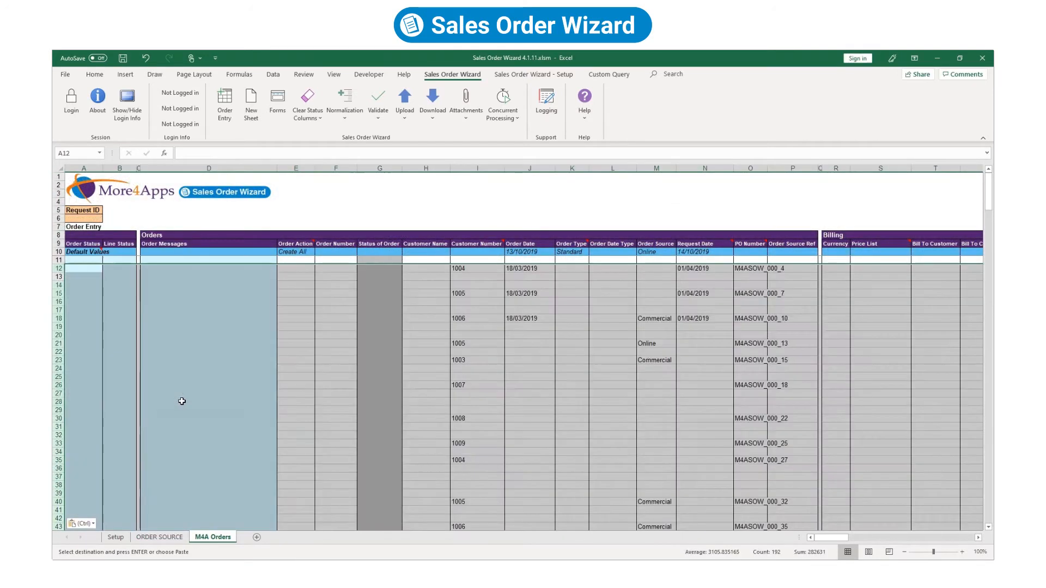
Enter Standard as the first order's Order Type in K12.
left_click(701, 282)
mouse_move(845, 541)
left_mouse_down()
mouse_move(861, 541)
mouse_move(831, 542)
left_mouse_up()
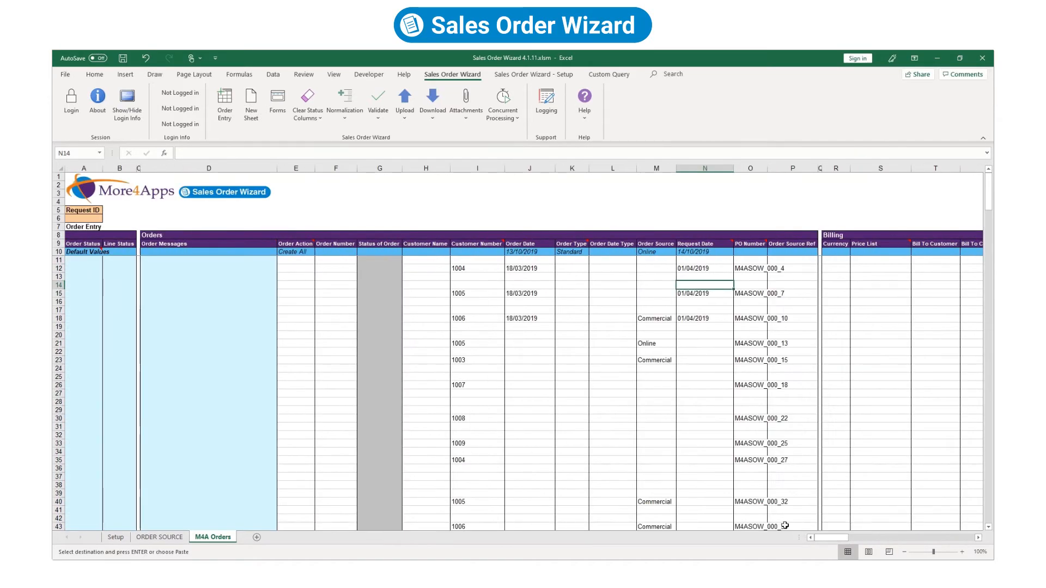
left_click(421, 268)
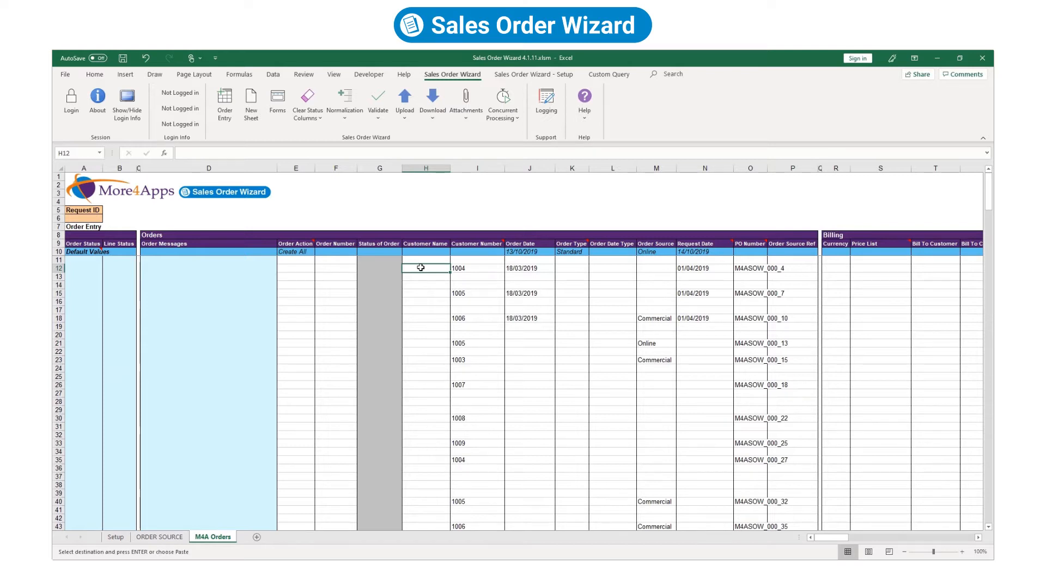
left_click(576, 268)
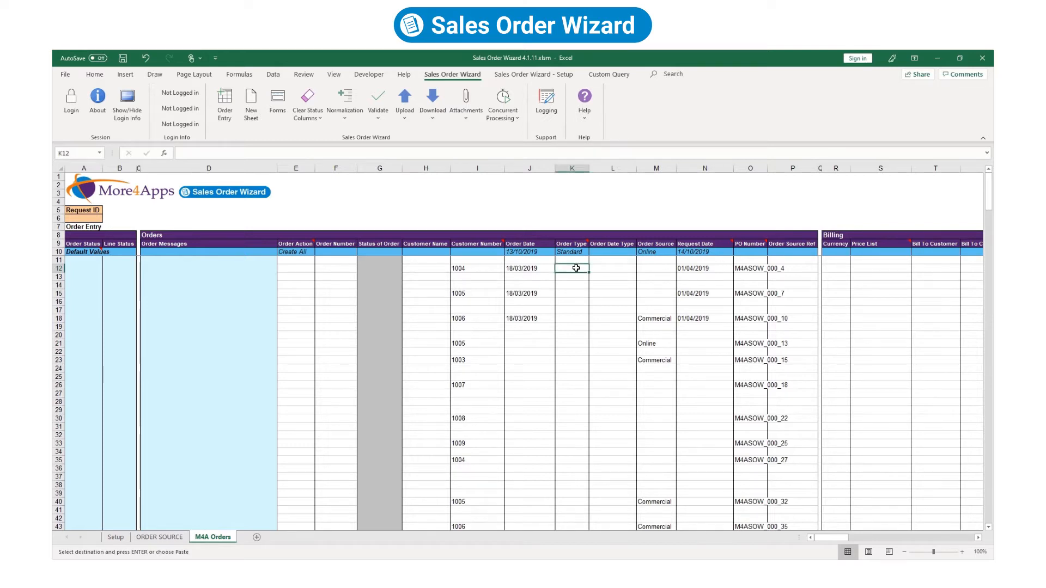
type("Standa")
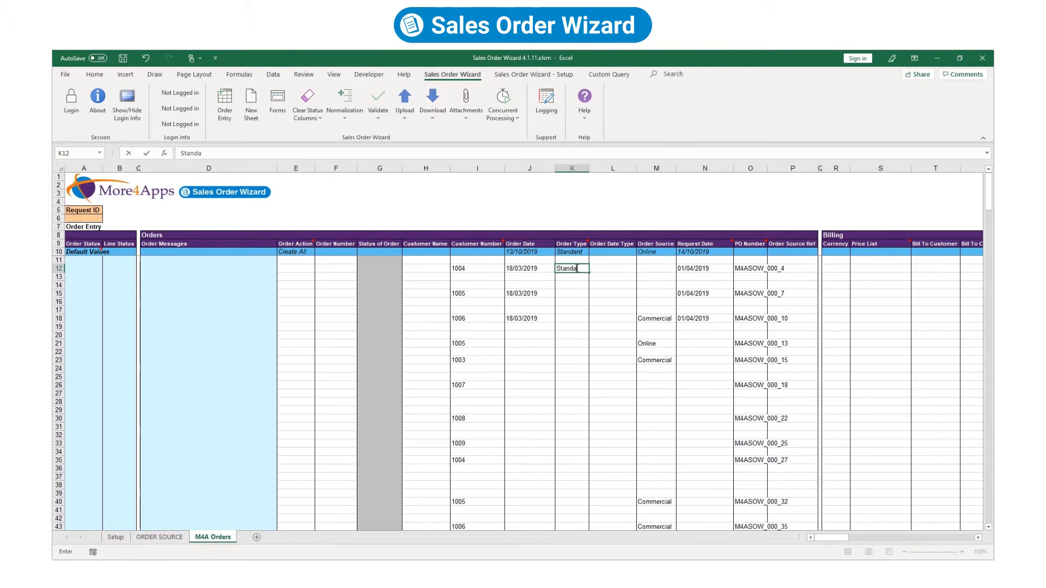
type("rd")
key("Tab")
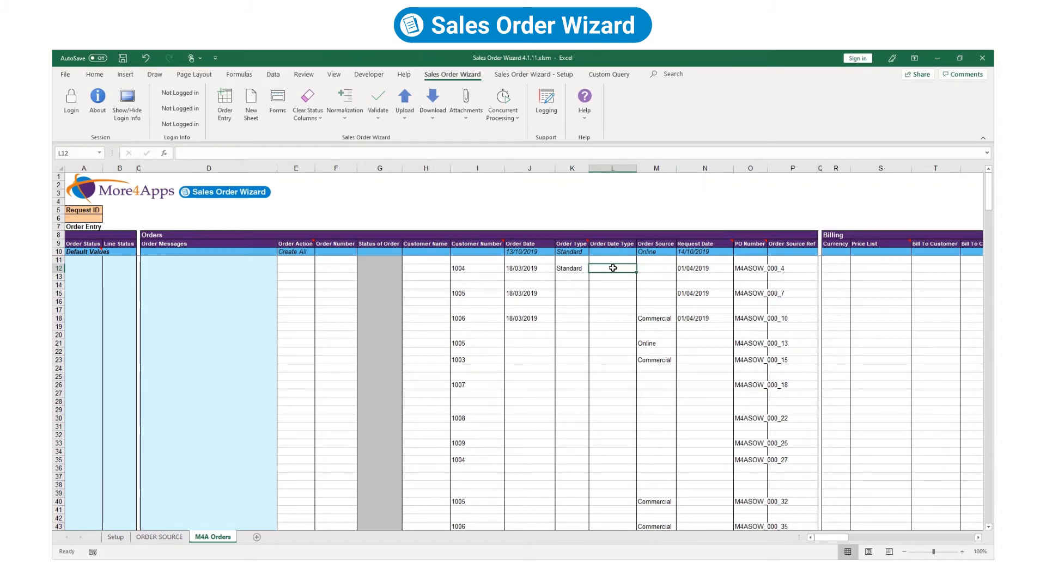
double_click(612, 268)
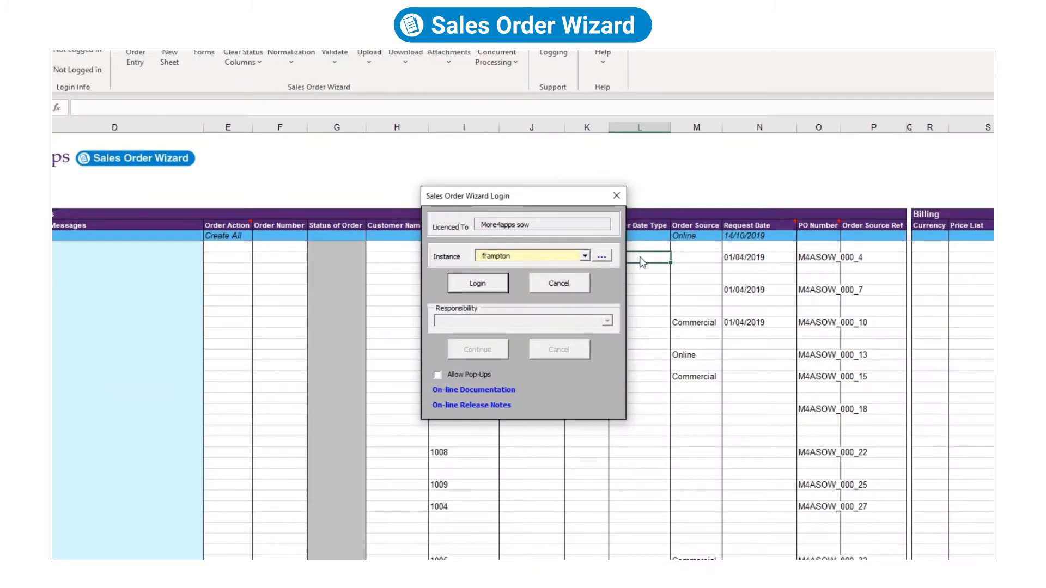
Log in to frampton with Oracle credentials as Order Management Super User, Vision Operations (USA).
left_click(478, 285)
type("OPERATIONS")
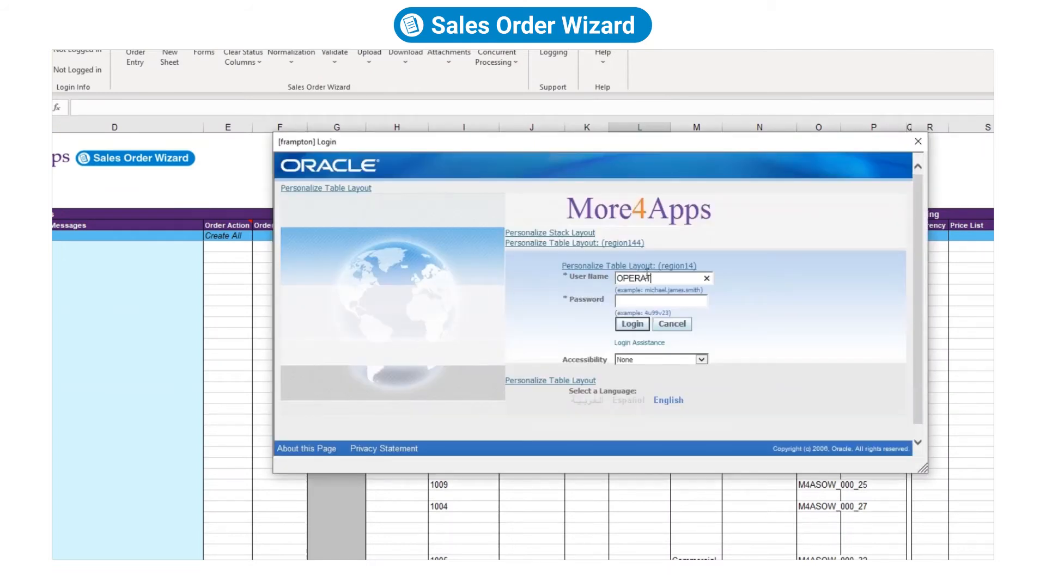
key("Tab")
type("welcome")
left_click(631, 325)
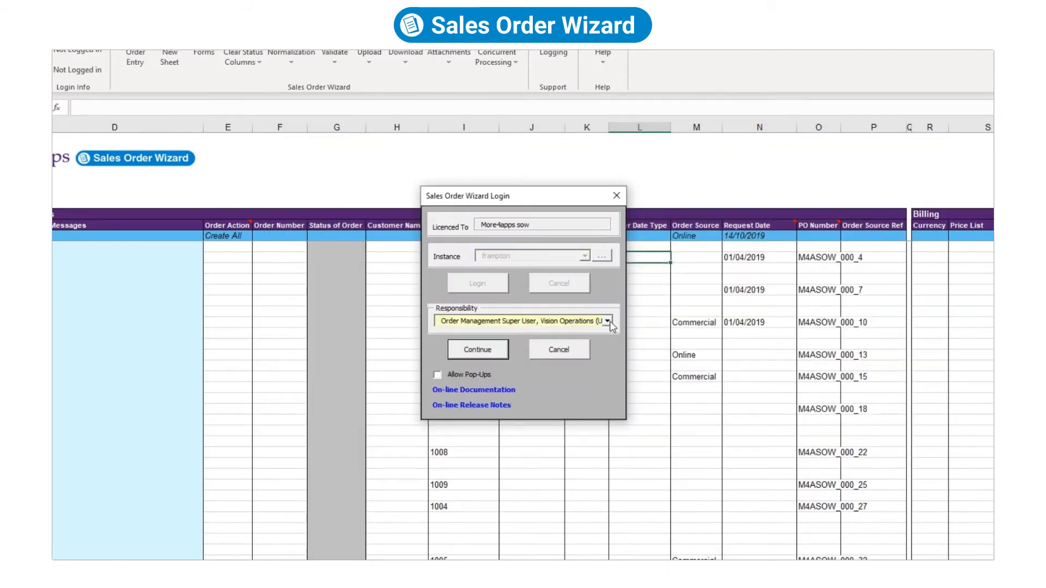
left_click(607, 321)
left_click(599, 349)
left_click(487, 350)
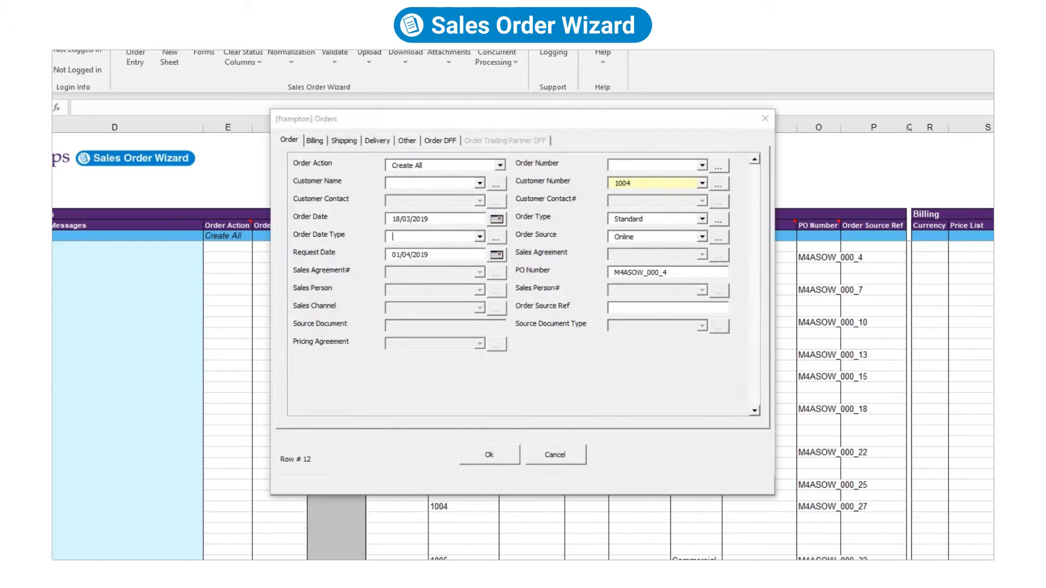
Browse the first order's date types, Billing and Shipping fields, then cancel without saving.
left_click(496, 240)
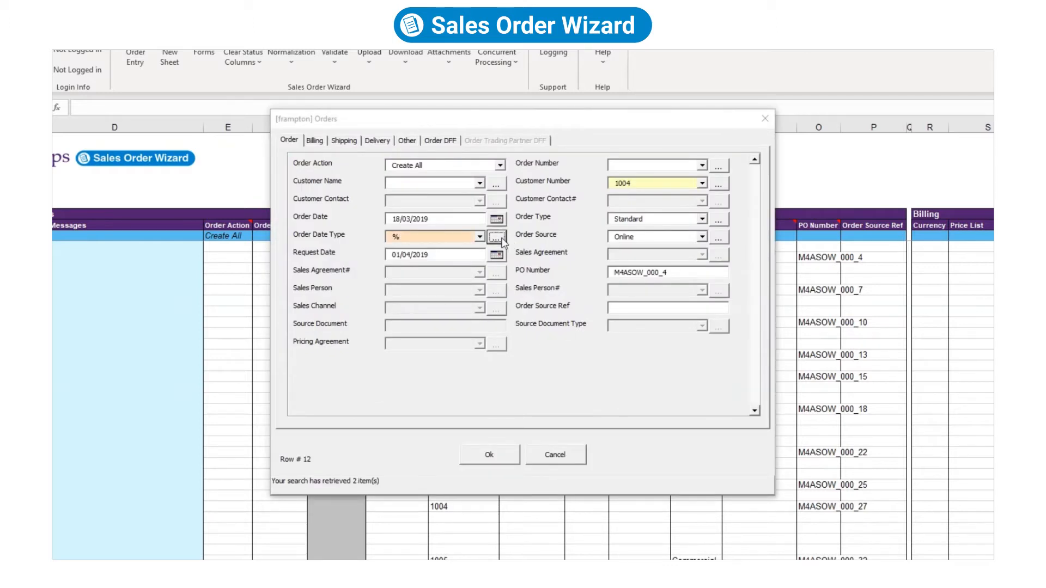
left_click(474, 258)
left_click(315, 140)
left_click(344, 141)
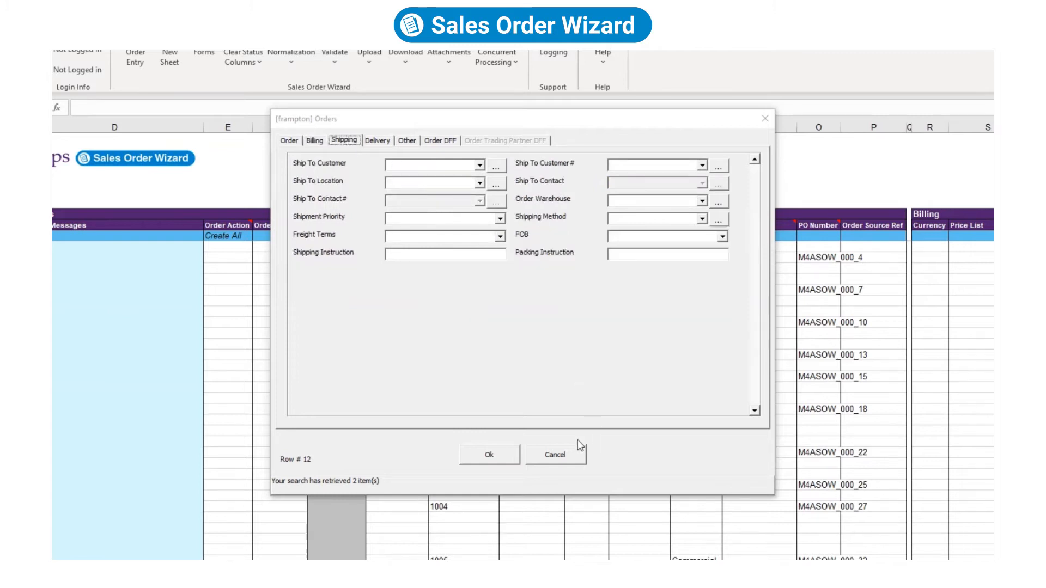
left_click(566, 458)
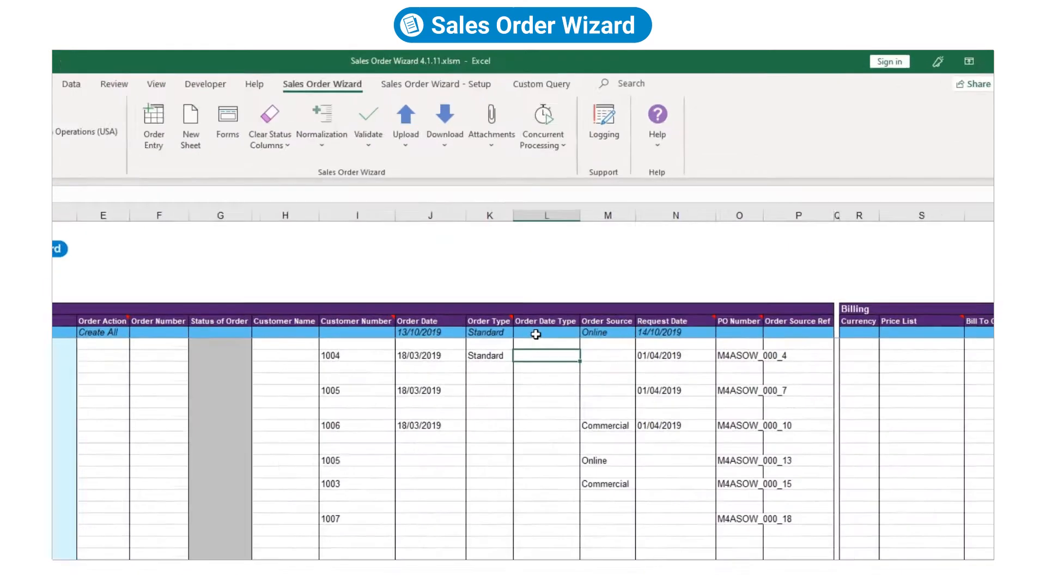
Enter Arrival as the default Order Date Type in L10 of the Default Values row.
left_click(604, 251)
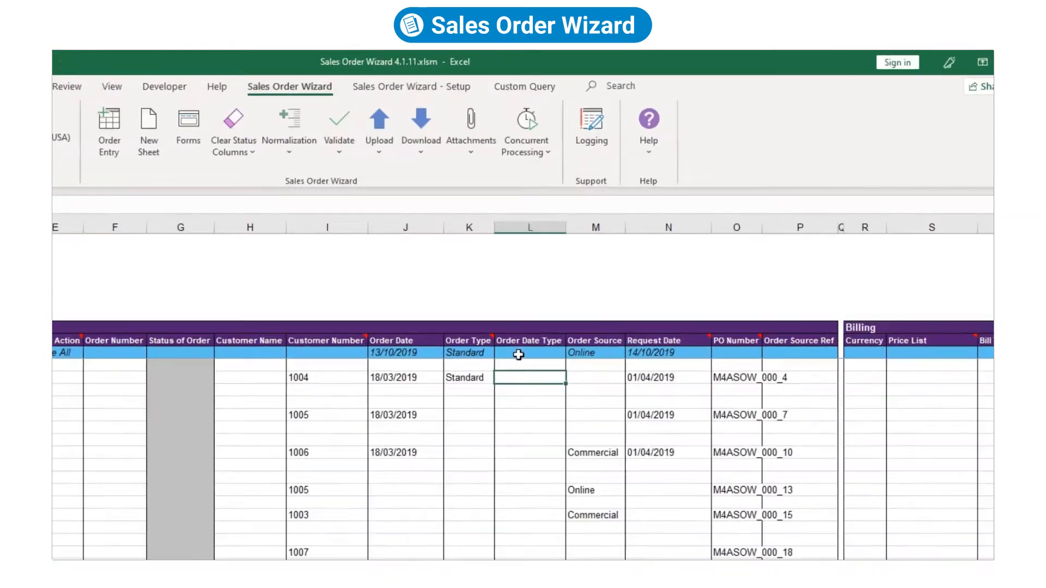
type("Ar")
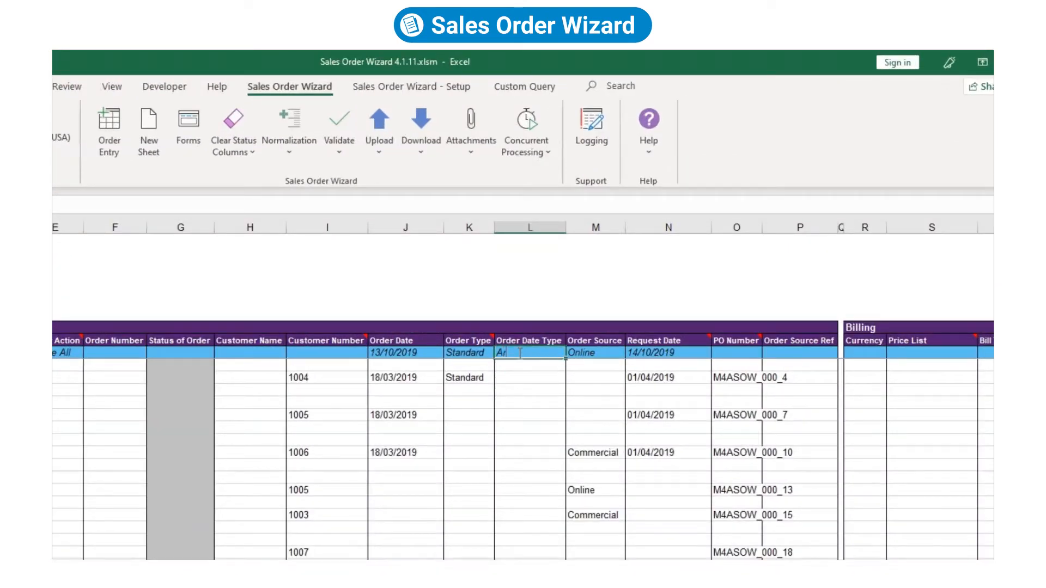
type("rival")
key("Tab")
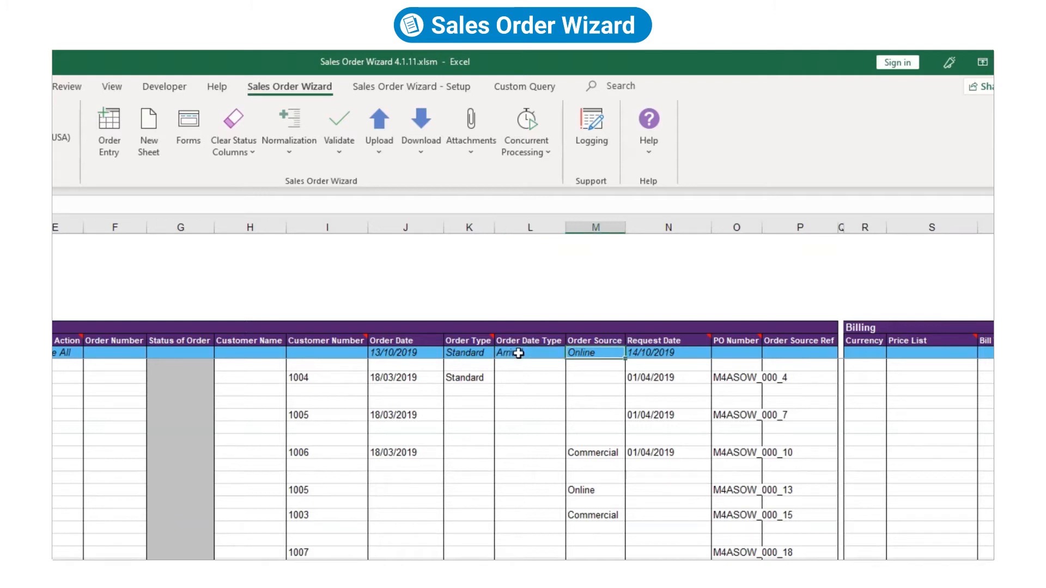
left_click(487, 352)
left_click_drag(496, 354, 592, 353)
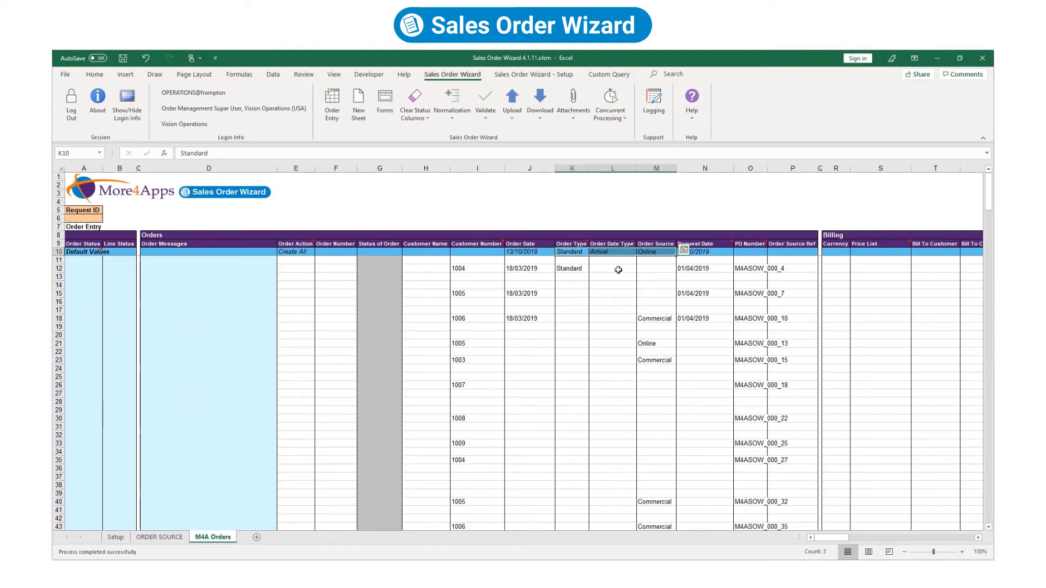
left_click(558, 380)
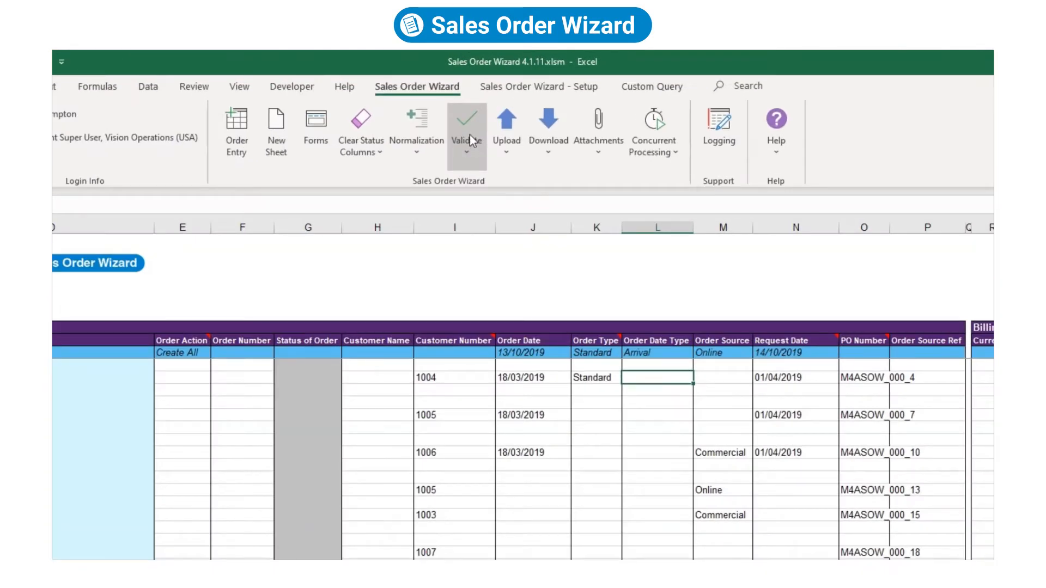
left_click(486, 107)
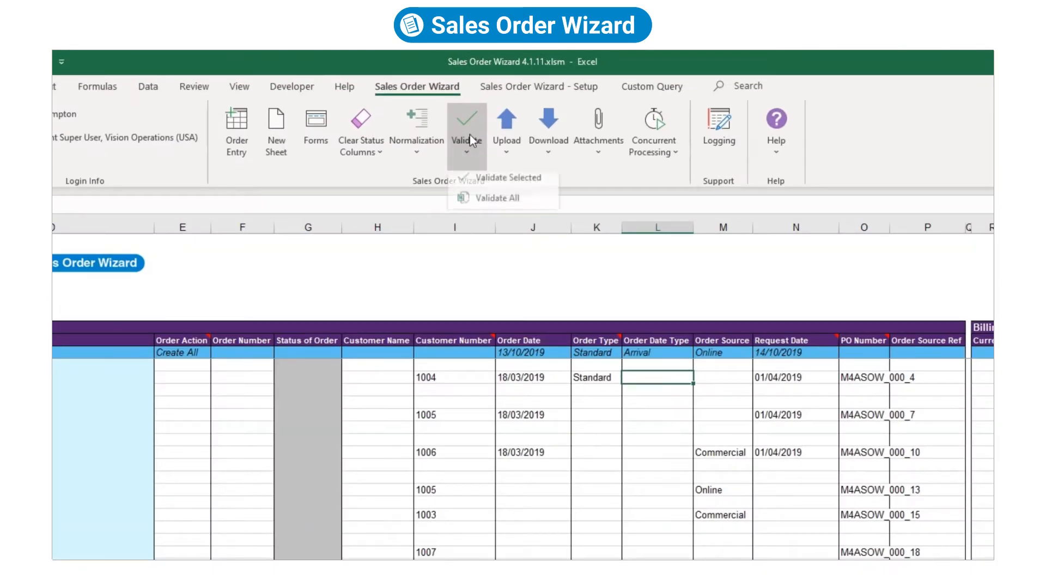
Upload all orders to Oracle and select the first order's new number, 67236.
left_click(512, 140)
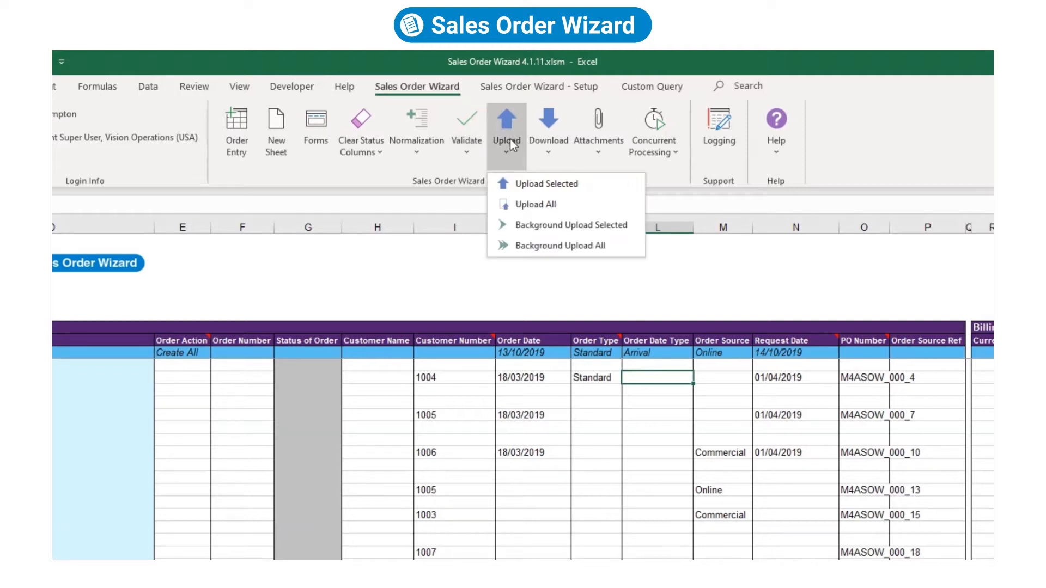
left_click(544, 214)
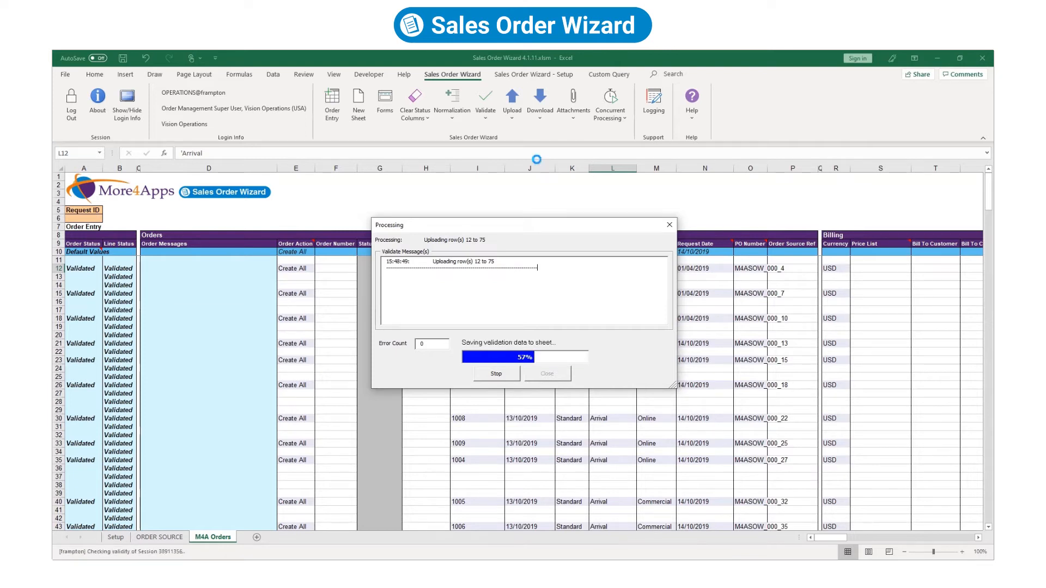
left_click(537, 375)
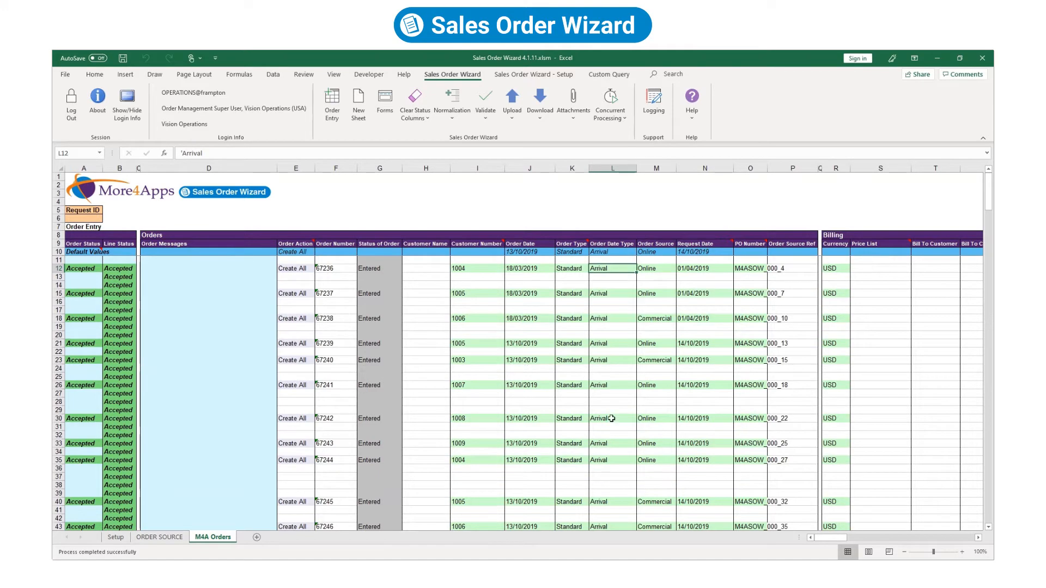
mouse_move(830, 537)
left_mouse_down()
mouse_move(881, 552)
mouse_move(814, 537)
left_mouse_up()
mouse_move(987, 206)
left_mouse_down()
mouse_move(987, 251)
mouse_move(986, 197)
left_mouse_up()
left_click(331, 268)
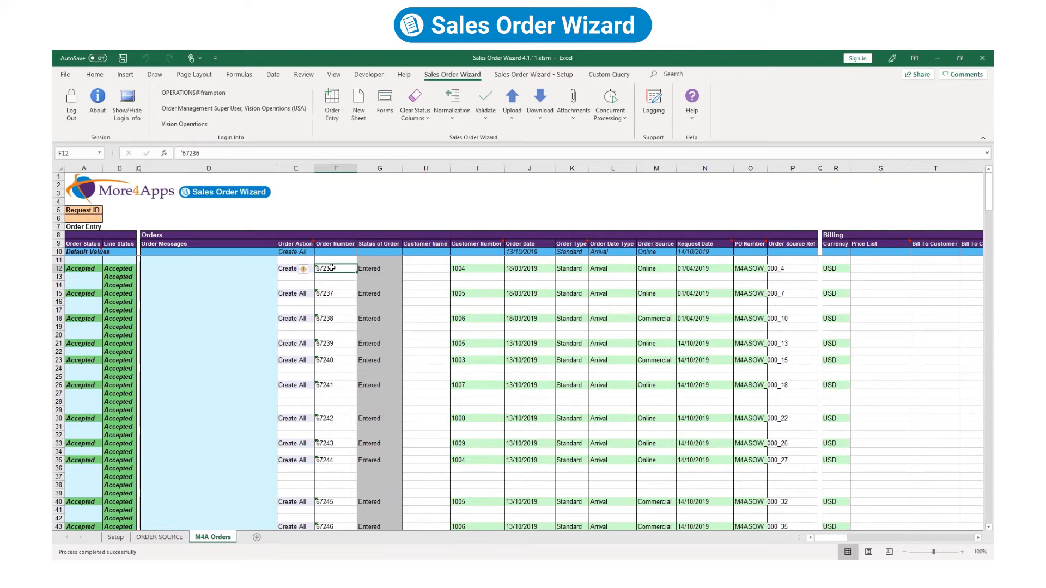
left_click_drag(204, 151, 194, 152)
Copy order number 67236 from Excel and query it in Oracle's Sales Orders form.
right_click(184, 152)
left_click(202, 173)
right_click(563, 213)
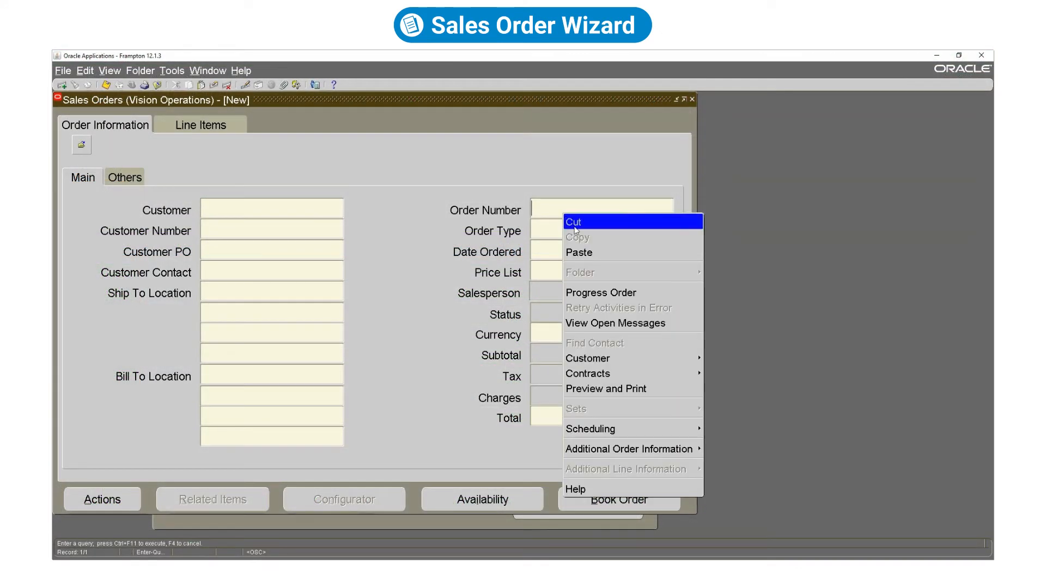
left_click(590, 253)
key("ctrl+F11")
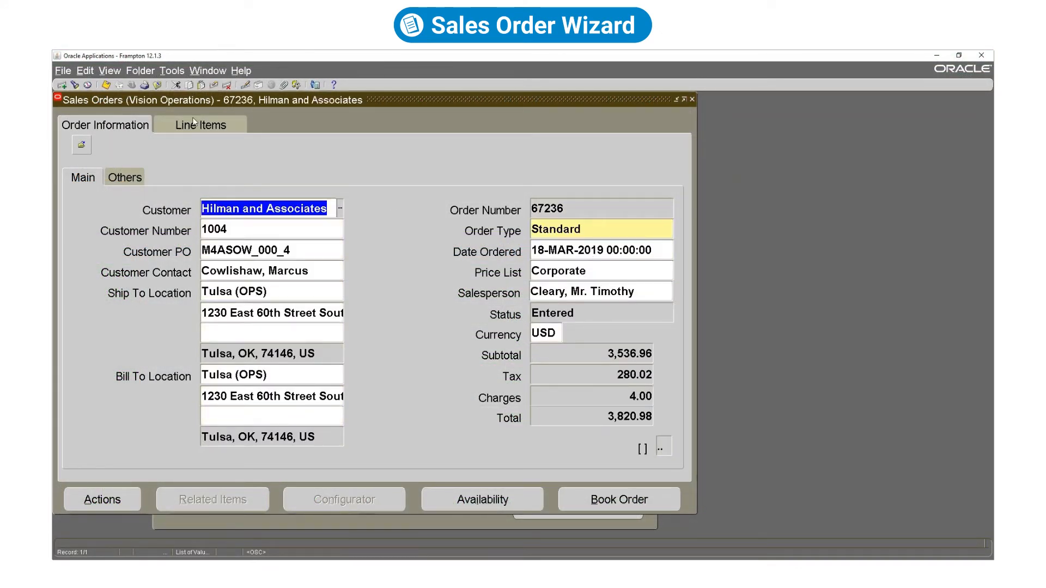
Review order 67236's line items and their shipping details.
left_click(193, 124)
left_click(657, 210)
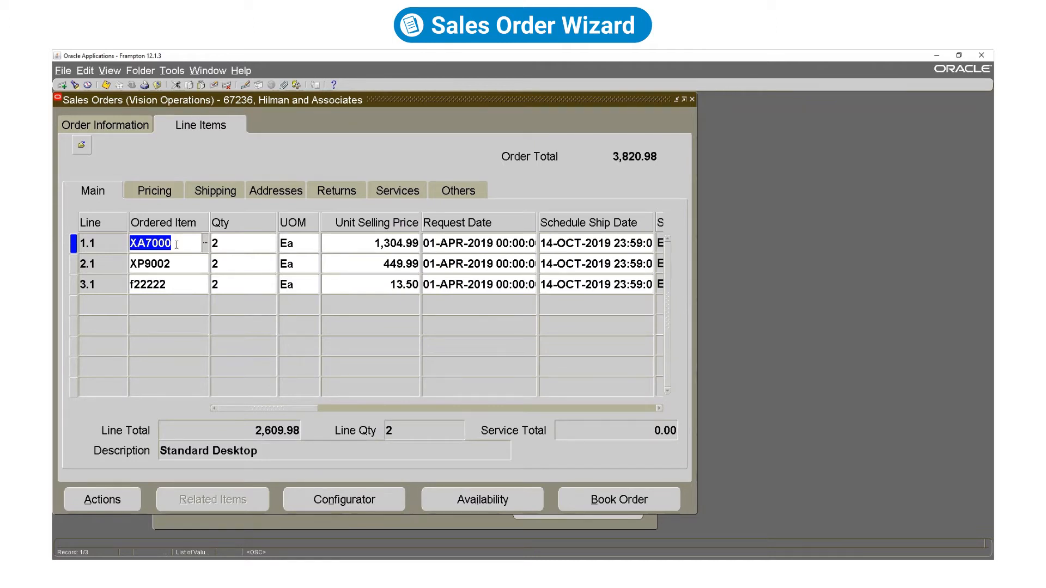
left_click(224, 192)
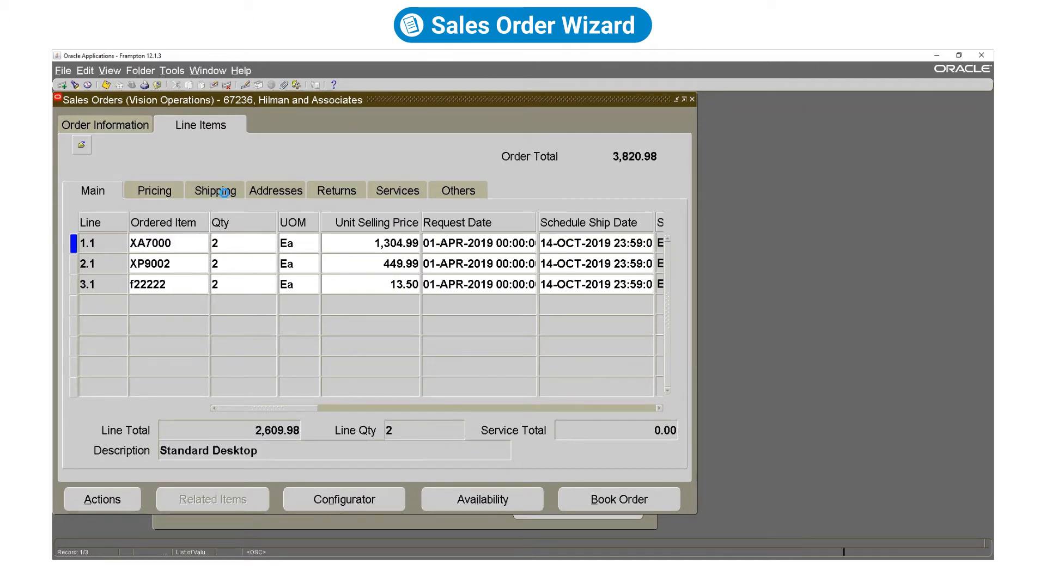
left_click_drag(302, 411, 401, 410)
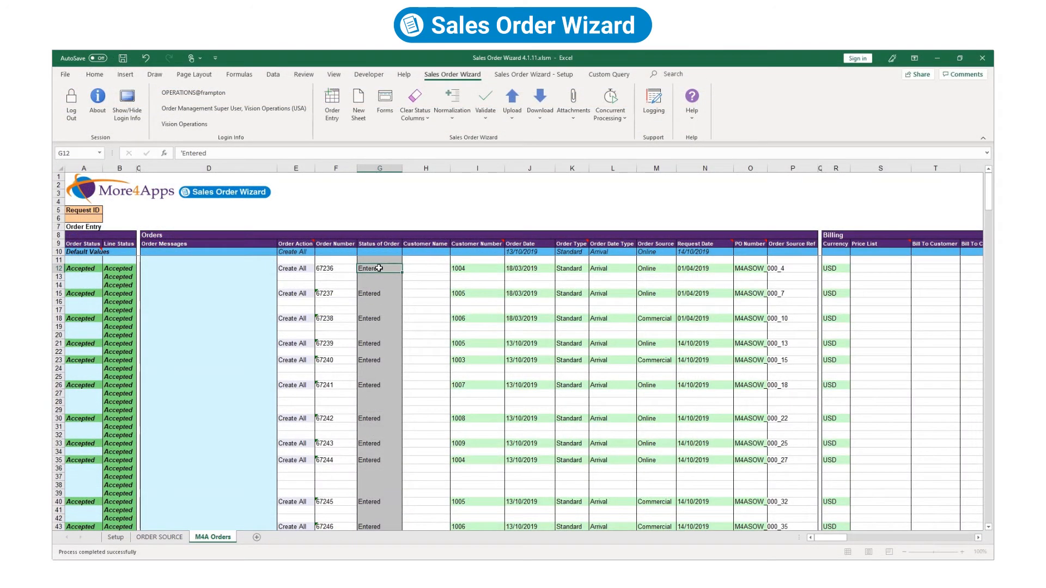
Generate a new Reservations sheet from the Order Entry template.
left_click(331, 104)
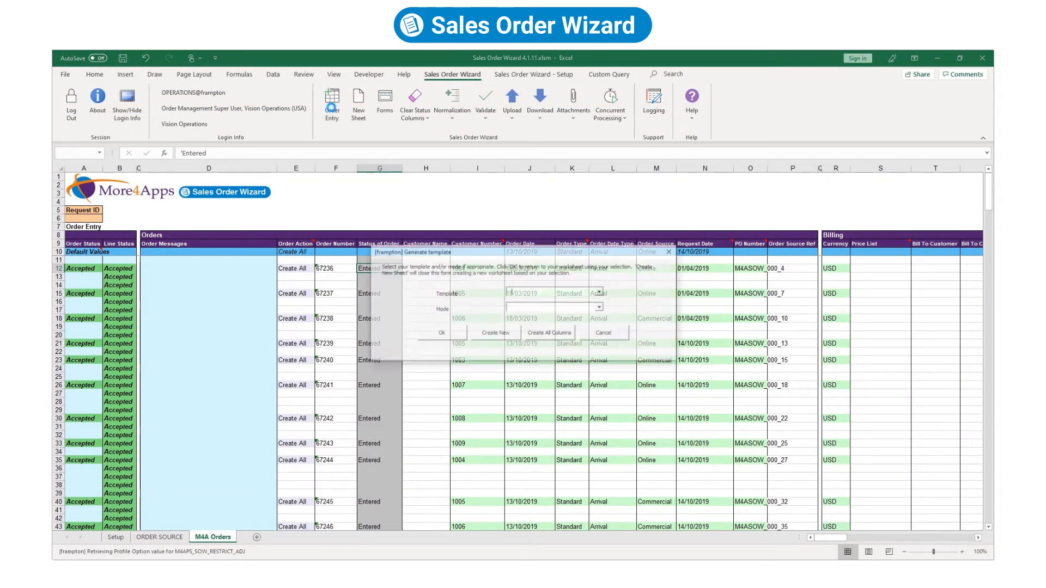
left_click(600, 307)
left_click(534, 332)
left_click(494, 335)
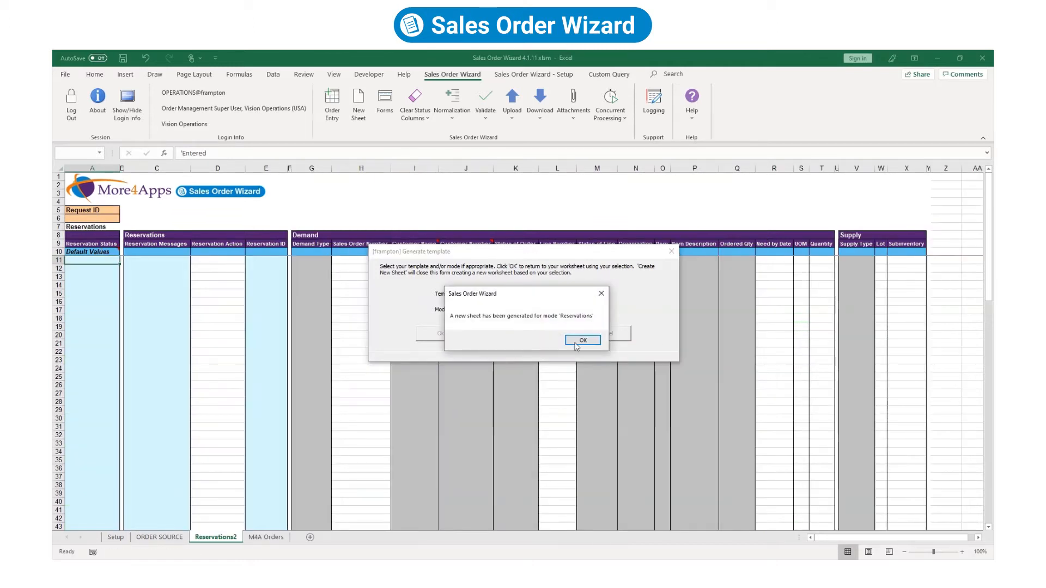
left_click(583, 342)
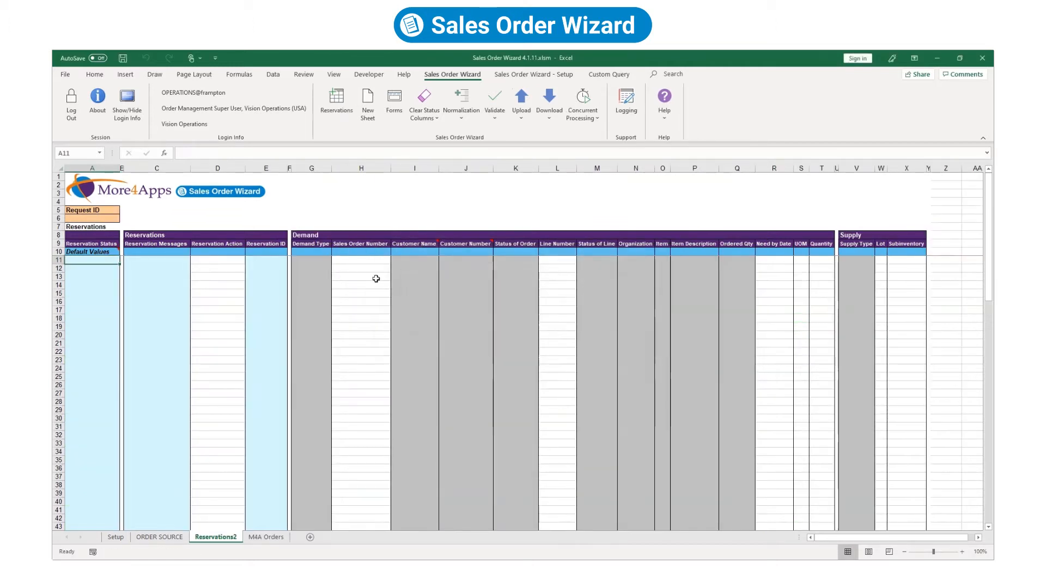
Download the existing reservations for sales order 67236.
left_click(345, 271)
type("67236")
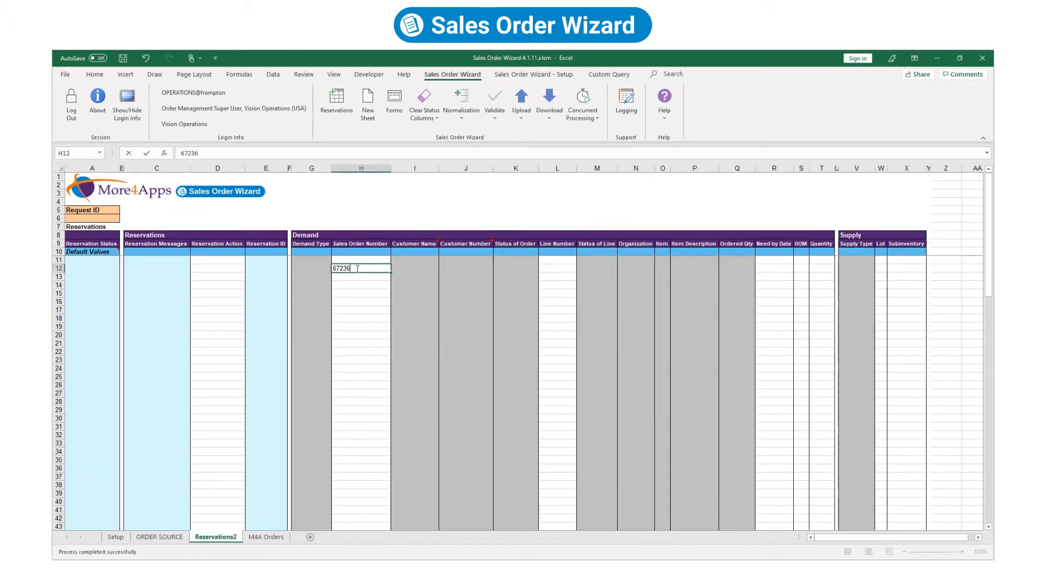
left_click(549, 101)
left_click(585, 154)
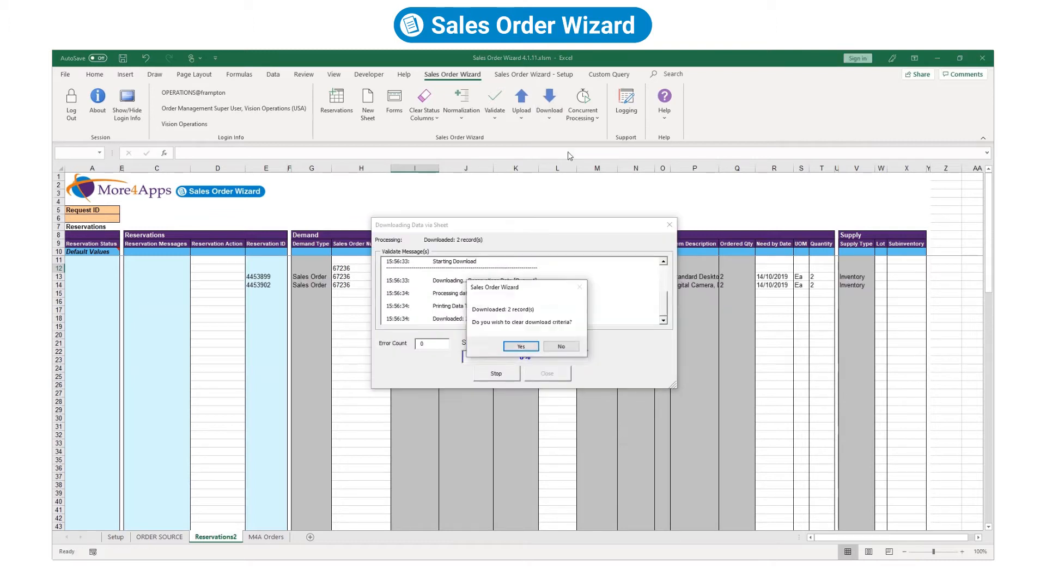
left_click(521, 347)
Fill row 14 with Create, order 67236, line 3.1, 14/10/2019, Ea, quantity 2.
left_click(355, 284)
left_click(218, 284)
type("Create")
key("Tab")
key("Tab")
key("Tab")
key("Tab")
type("67236")
key("Tab")
type("3.1")
key("Tab")
type("14/10/2019")
key("Tab")
type("Ea")
key("Tab")
type("2")
key("Tab")
Upload the new reservation row, which fails with an on-hand quantity error.
left_click(521, 112)
left_click(539, 144)
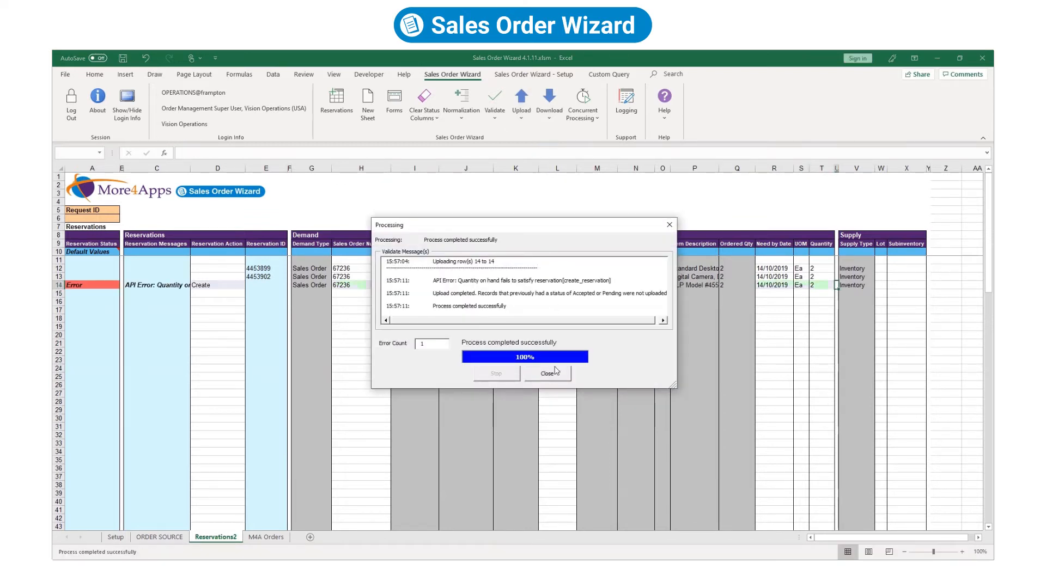
left_click(548, 373)
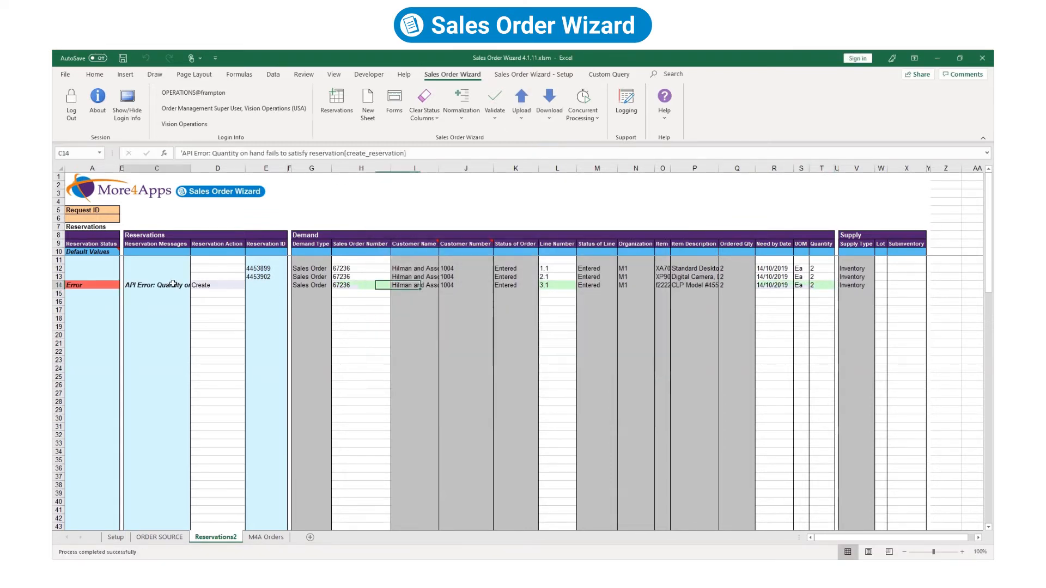
Download reservations for item f222 starting from sales order 67210.
left_click_drag(298, 207, 434, 206)
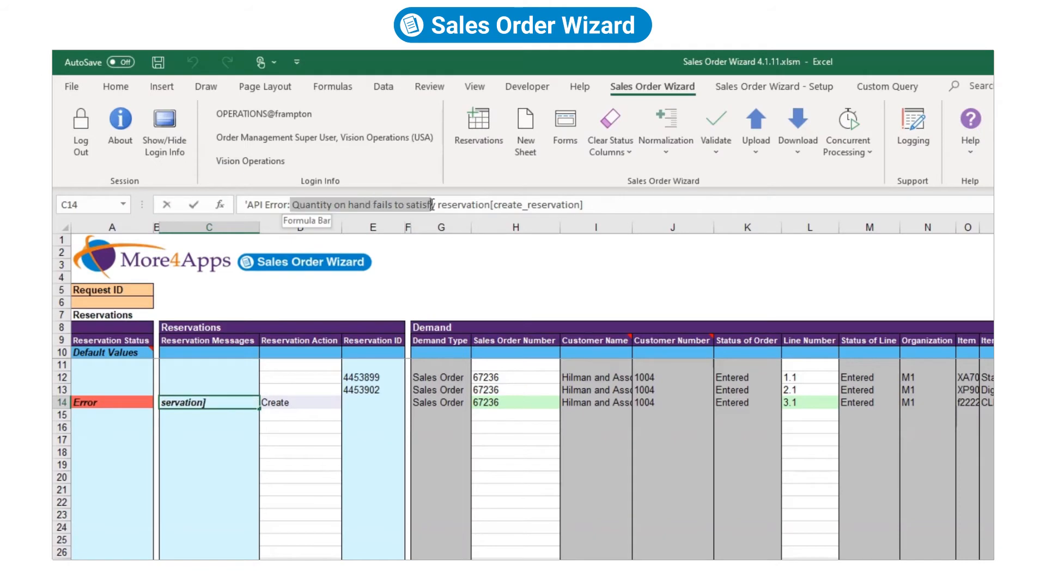
left_click(349, 301)
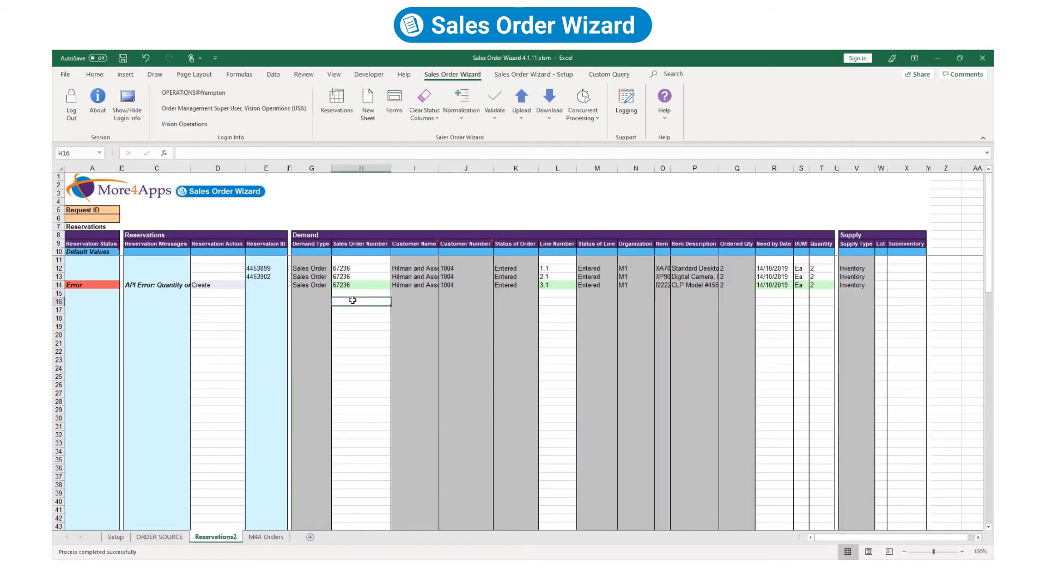
left_click(549, 106)
left_click(572, 140)
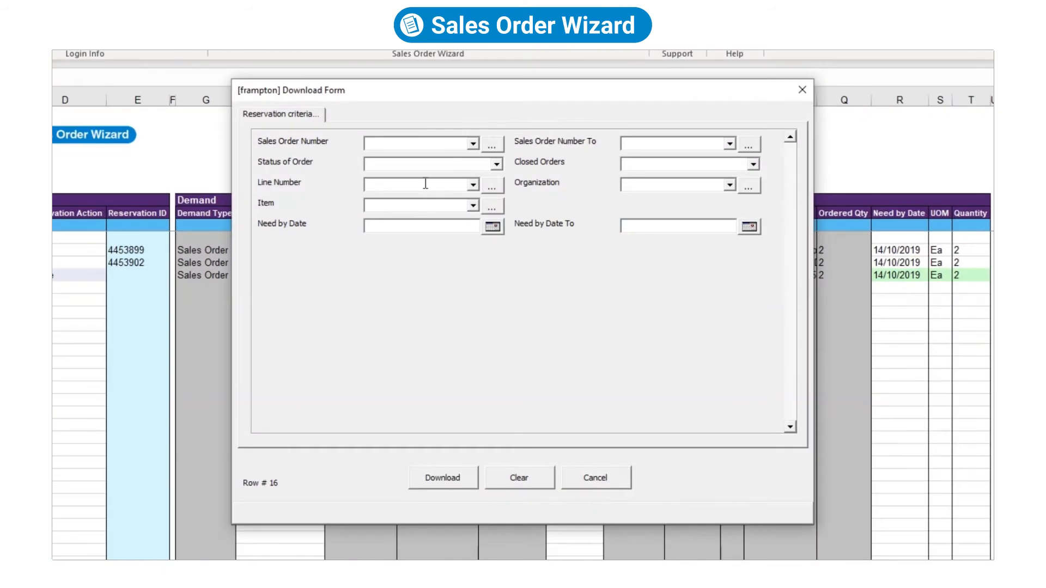
type("f222")
left_click(415, 146)
type("67210")
key("Tab")
key("Tab")
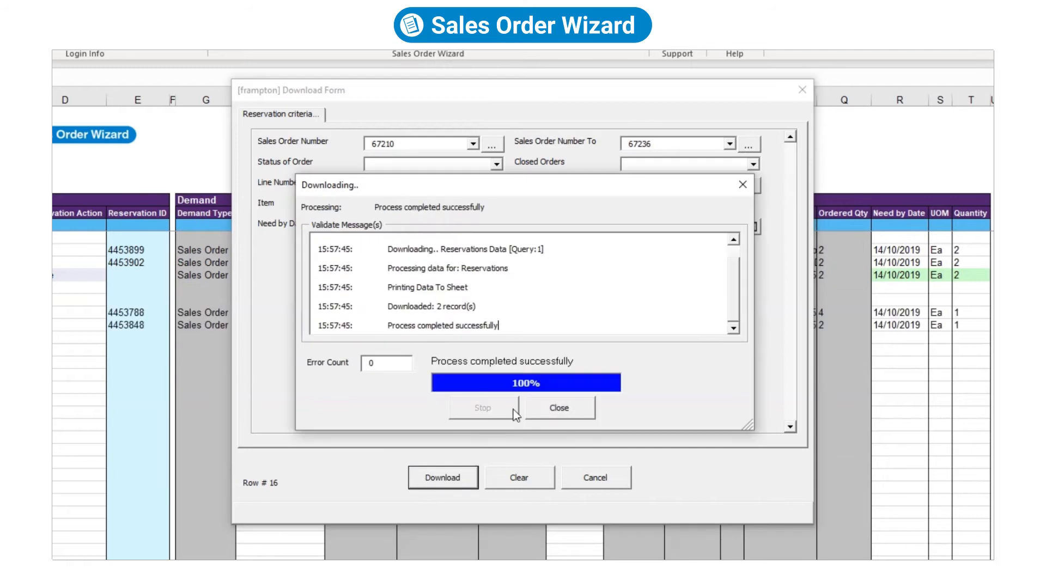
left_click(555, 407)
Mark the two downloaded reservations on orders 67212 and 67219 as Delete and upload them.
left_click(215, 310)
type("De")
key("Return")
key("shift+Up")
key("ctrl+d")
left_click_drag(565, 311, 569, 320)
left_click(521, 104)
left_click(544, 182)
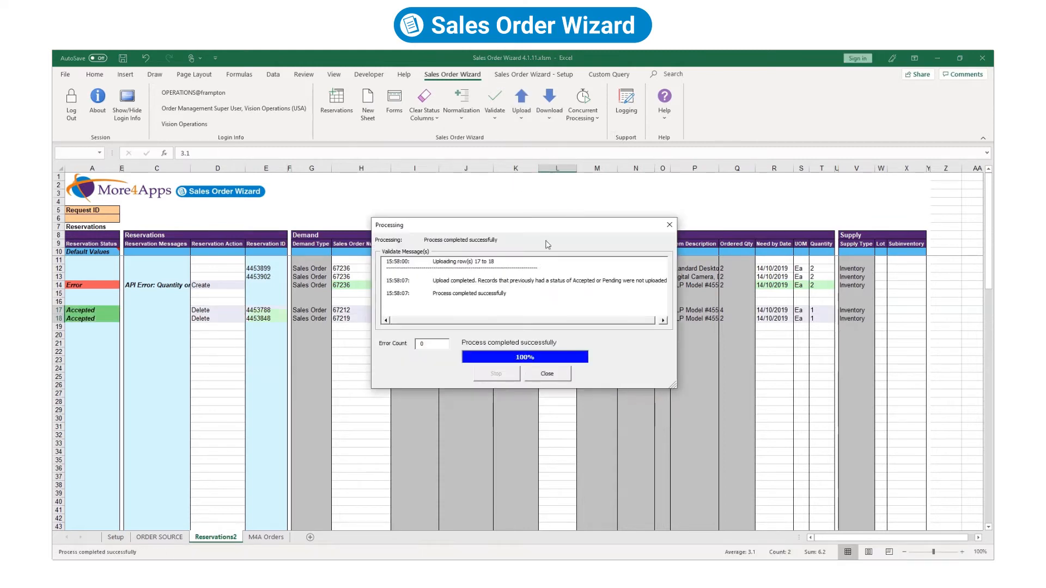
left_click(565, 374)
Re-upload line 3.1's reservation on row 14, now accepted as 4454025.
left_click(172, 285)
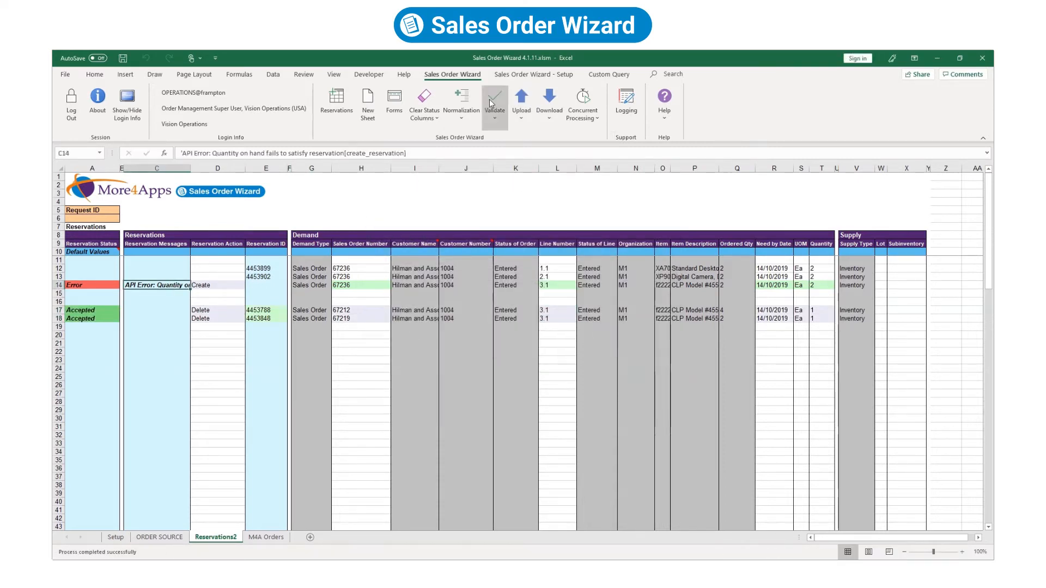
left_click(522, 105)
left_click(542, 142)
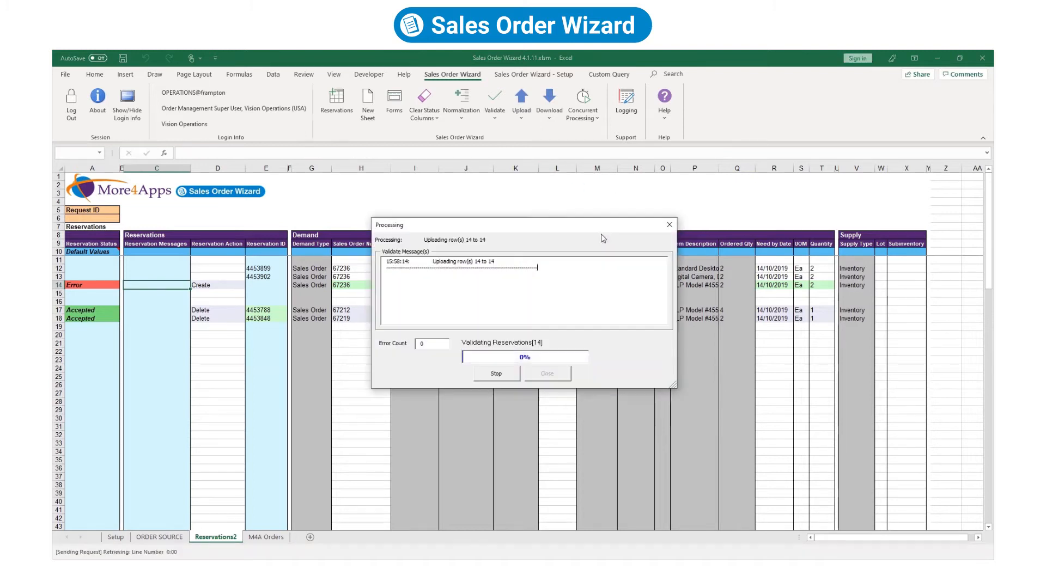
left_click(553, 374)
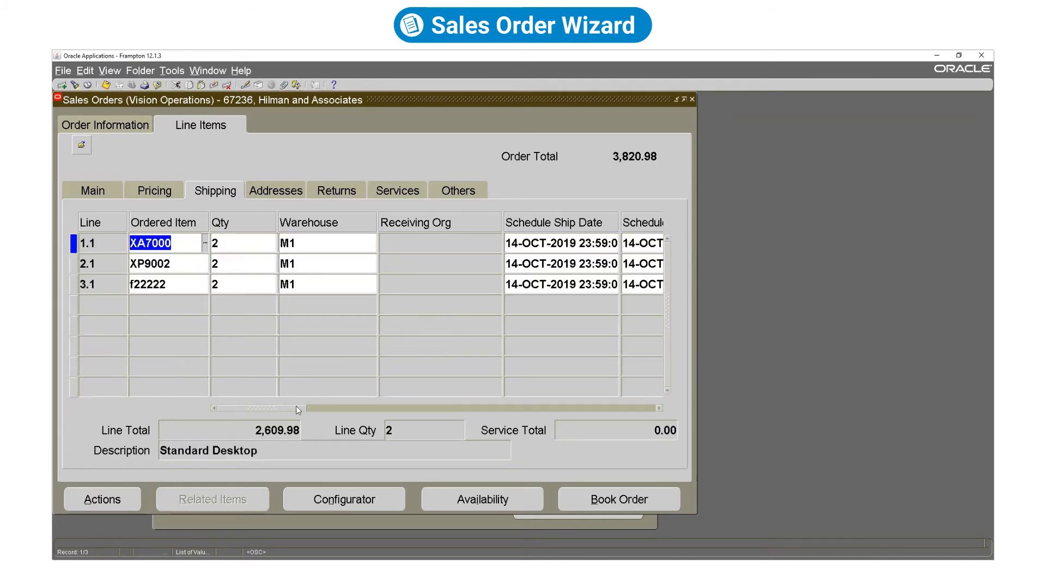
Confirm line 3.1 of order 67236 shows 2 in Qty Reserved.
left_click_drag(298, 410, 398, 409)
left_click(496, 289)
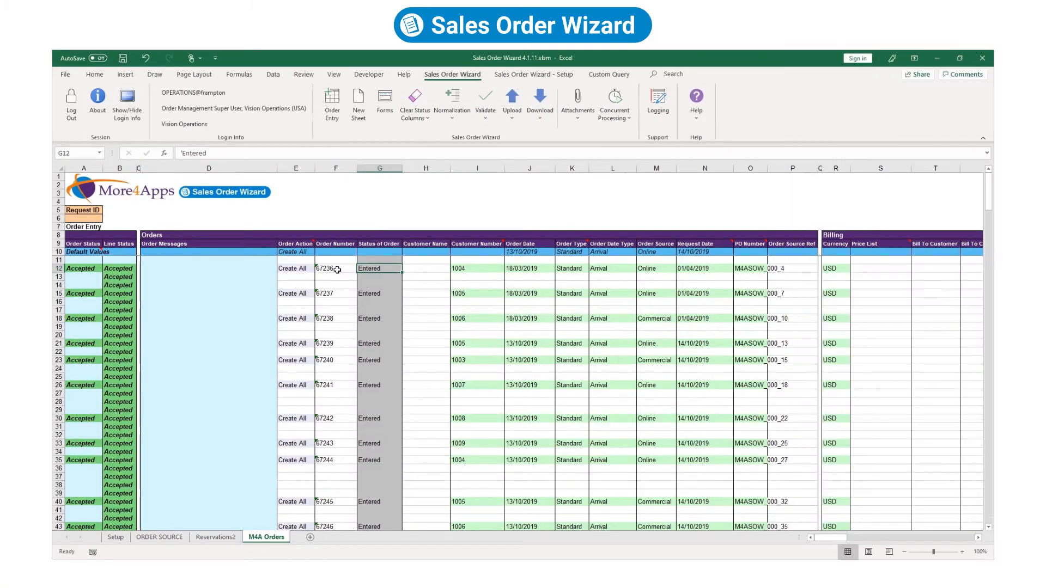
Copy order number 67236 from F12 into the empty cell F78.
right_click(337, 270)
left_click(374, 317)
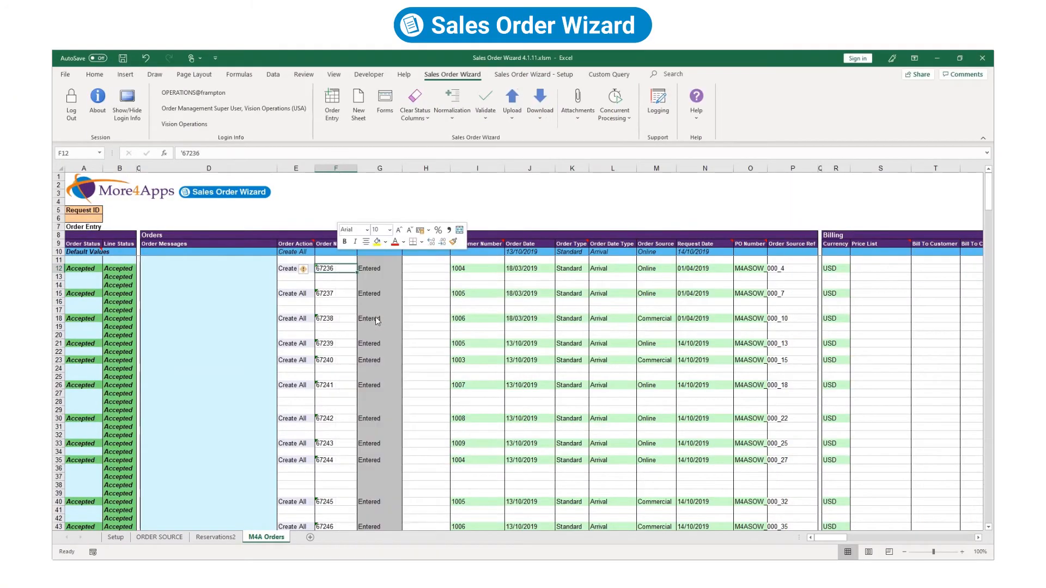
left_click_drag(988, 207, 977, 261)
left_click(342, 426)
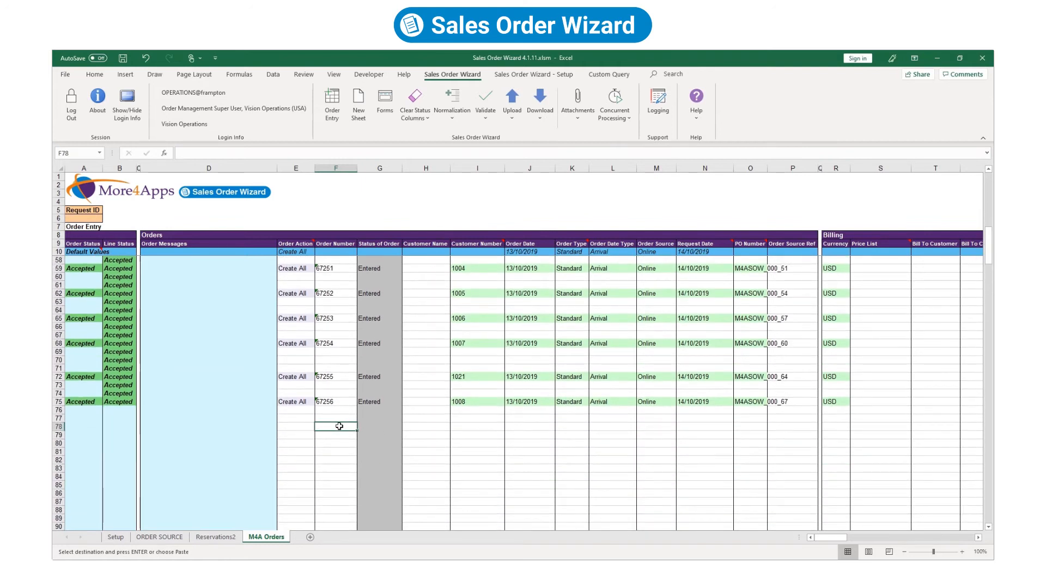
right_click(342, 426)
left_click(362, 219)
Download order 67236 into rows 78–80 using sheet data, clearing the criteria afterwards.
left_click(540, 104)
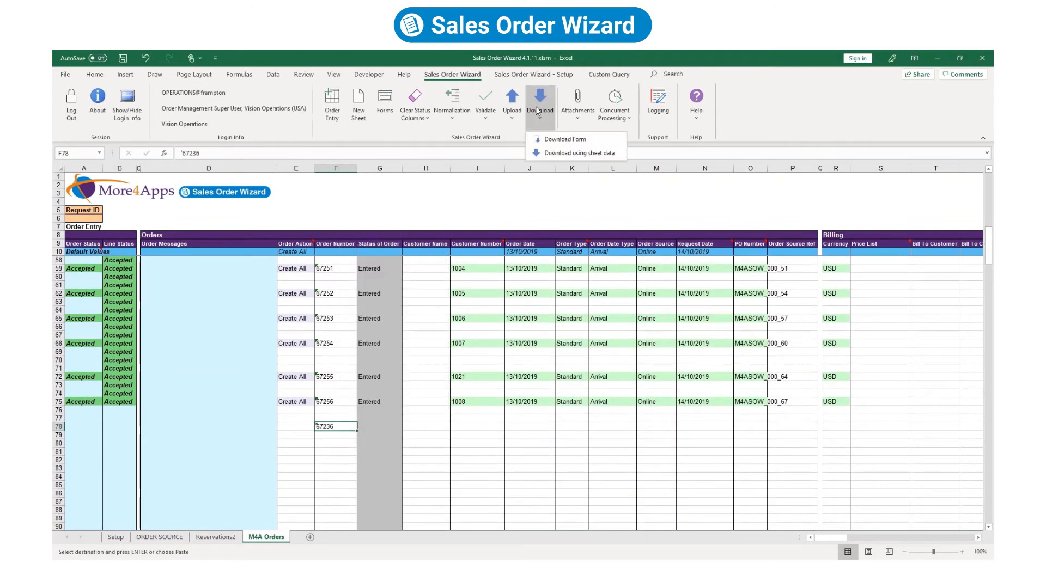
left_click(556, 150)
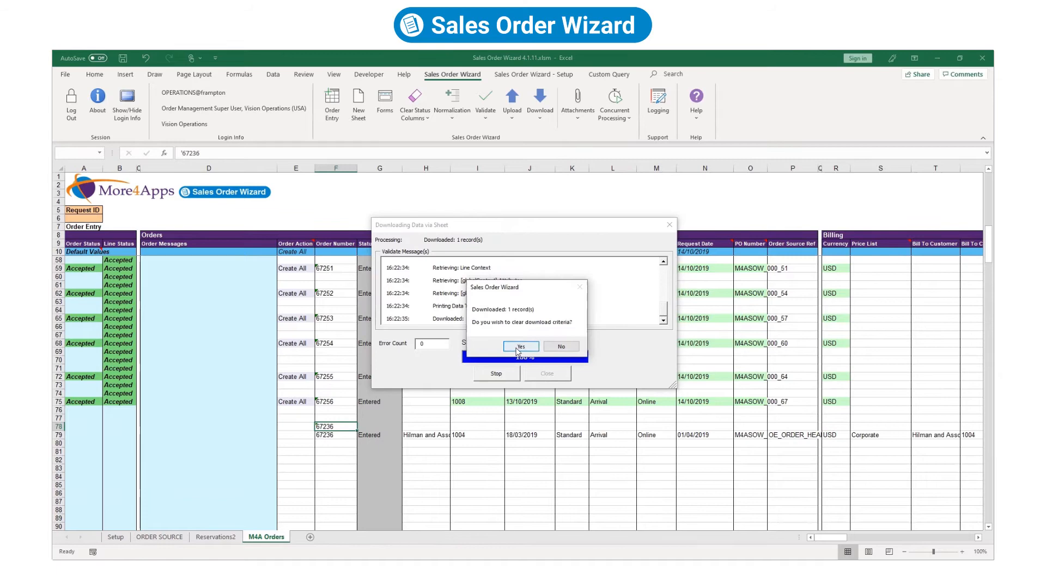
left_click(515, 347)
left_click_drag(830, 537, 922, 558)
left_click(681, 428)
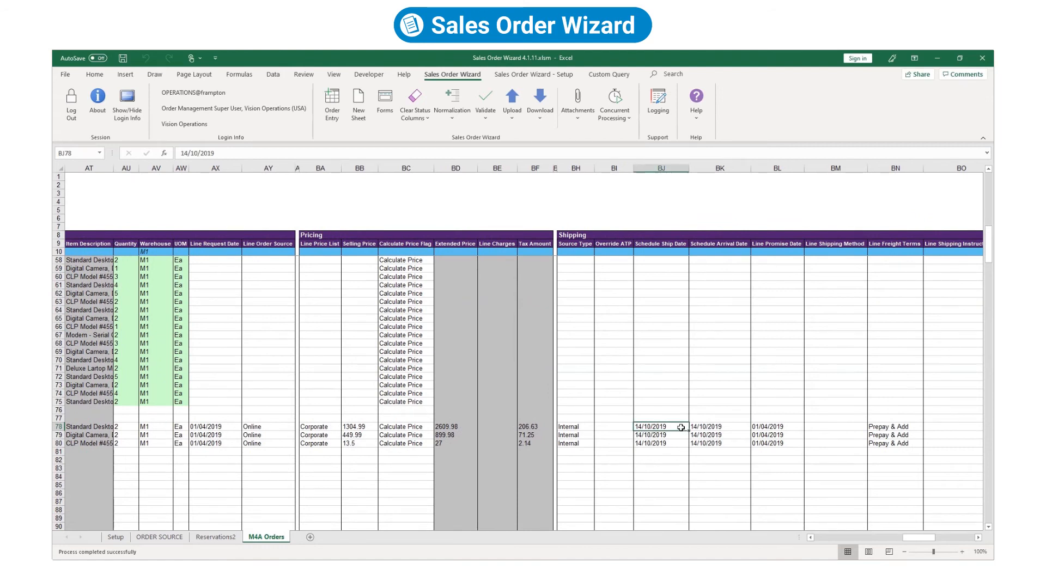
Set row 78's ship and arrival dates to 15/10/2019 and its line action to Update.
type("15/1")
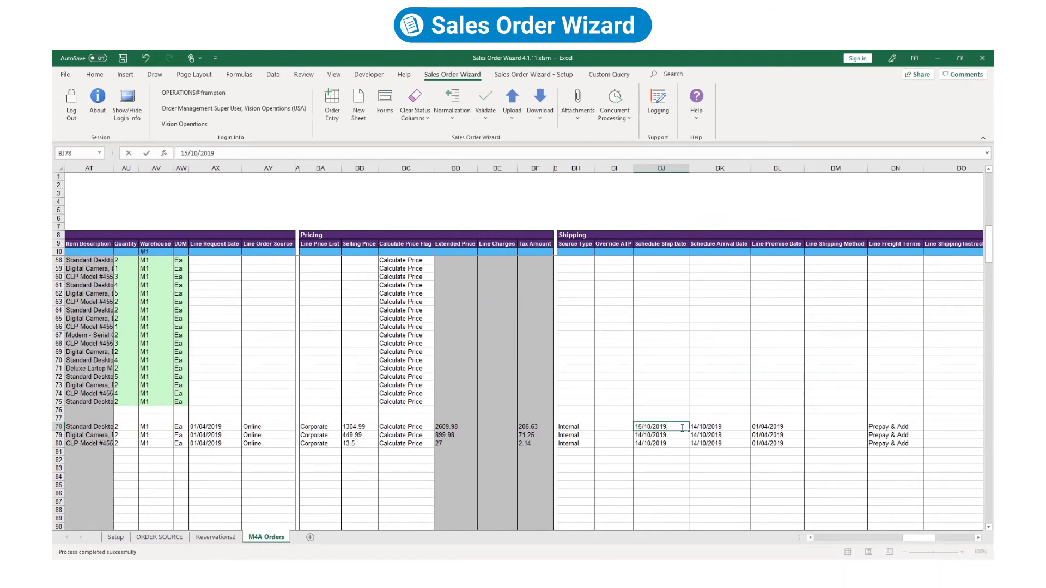
key("Tab")
type("15/")
left_click_drag(919, 539, 826, 538)
left_click(184, 427)
type("Update")
key("Tab")
Upload order 67236 from F78 with Upload Selected and confirm line status Accepted.
left_click(296, 427)
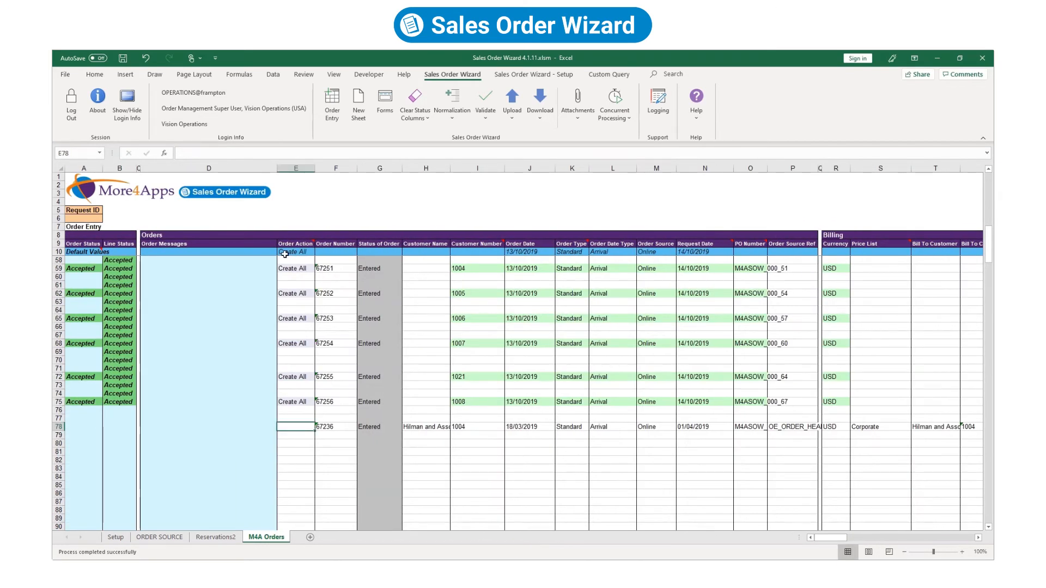
left_click(333, 426)
left_click(512, 107)
left_click(524, 139)
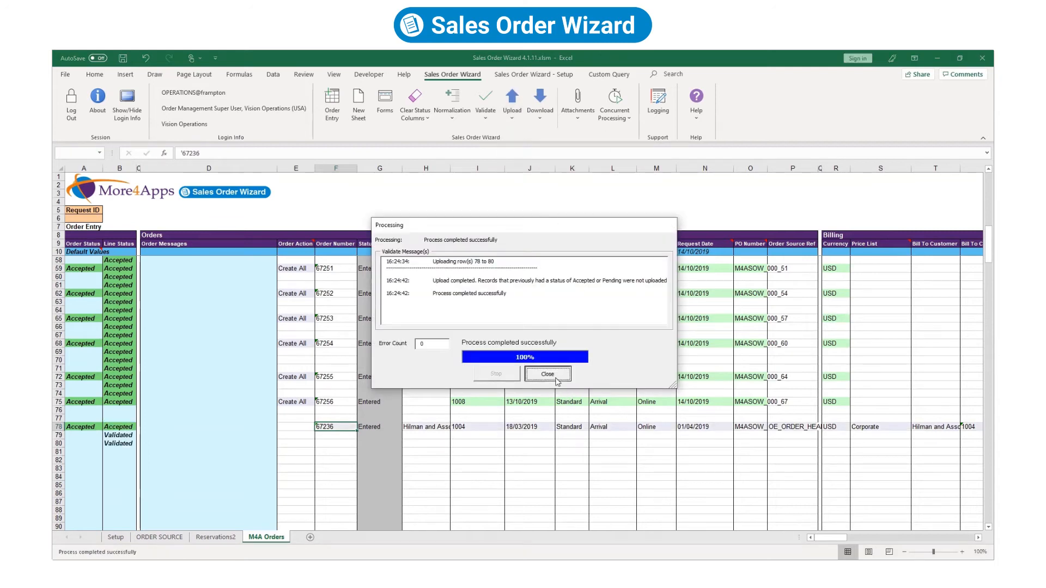
left_click(556, 375)
left_click(125, 425)
left_click(341, 427)
Copy order number 67236 from F78 into F81.
right_click(341, 427)
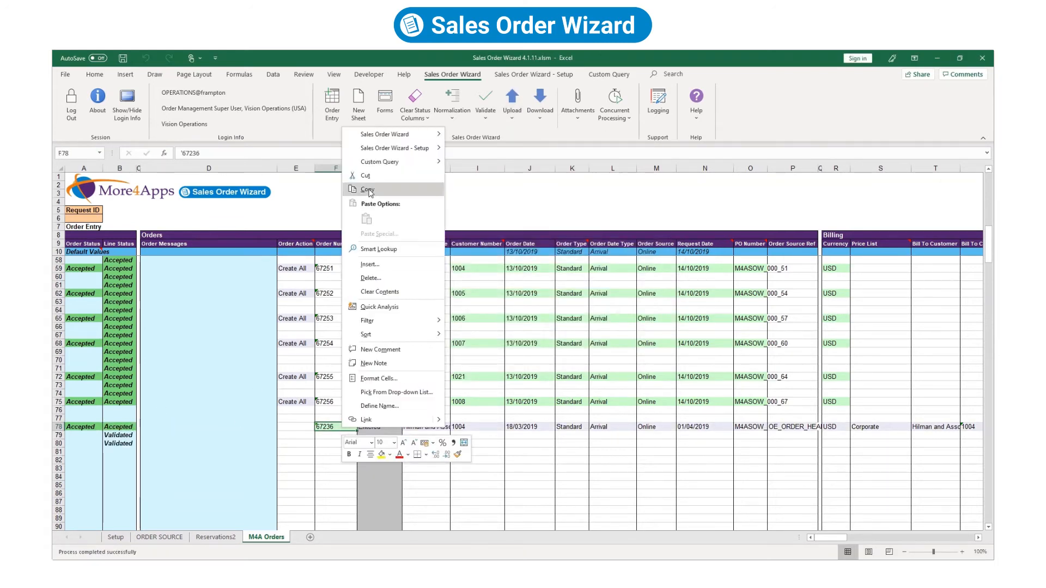
left_click(360, 190)
right_click(338, 454)
left_click(361, 245)
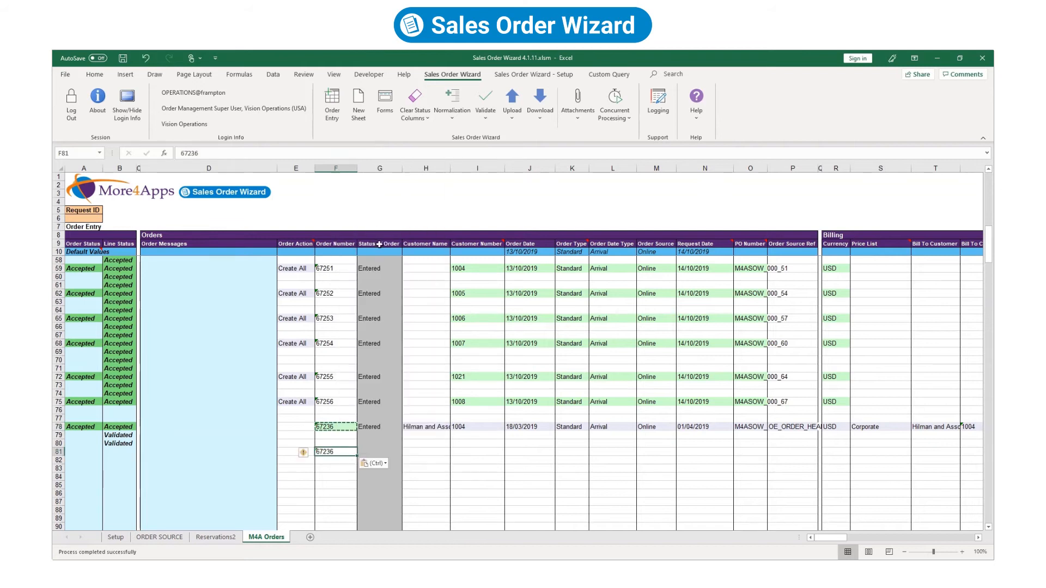
Download order 67236 into rows 81–83 and check line 1.1's 15/10/2019 ship date.
left_click(539, 106)
left_click(577, 153)
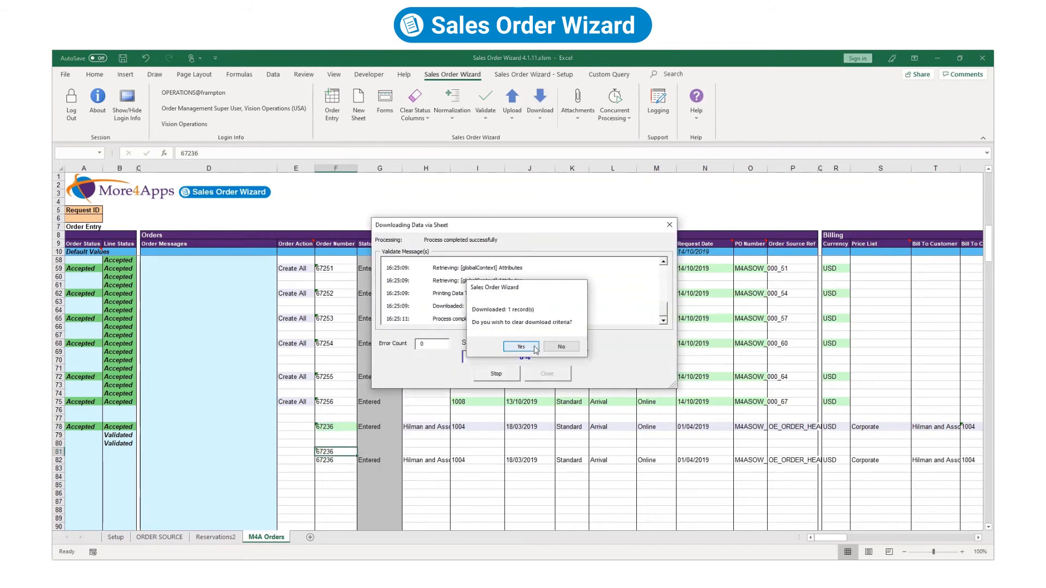
left_click(552, 329)
left_click_drag(828, 538, 905, 550)
left_click_drag(845, 455, 888, 456)
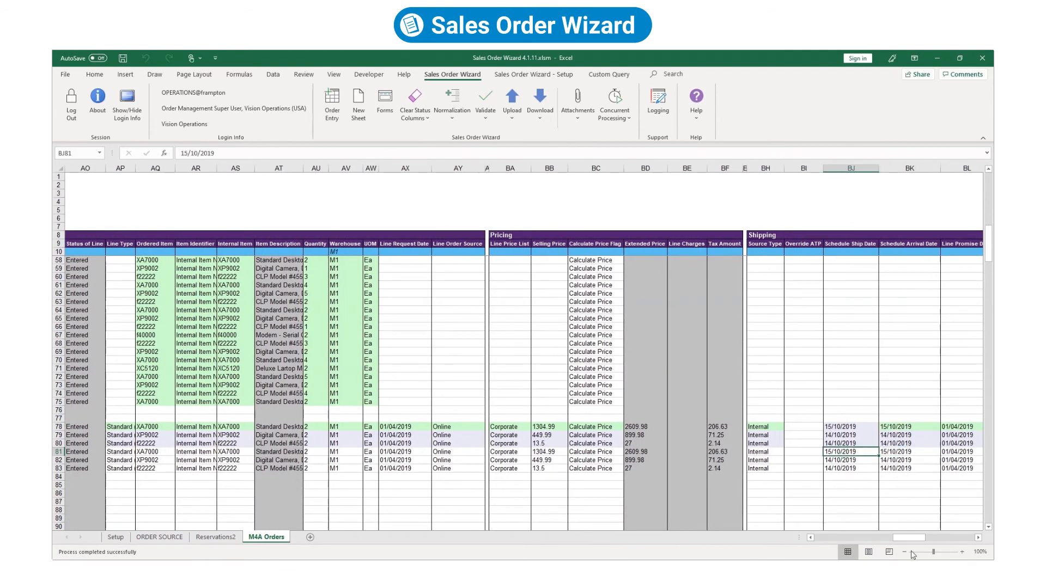
left_click_drag(913, 538, 877, 537)
left_click(743, 467)
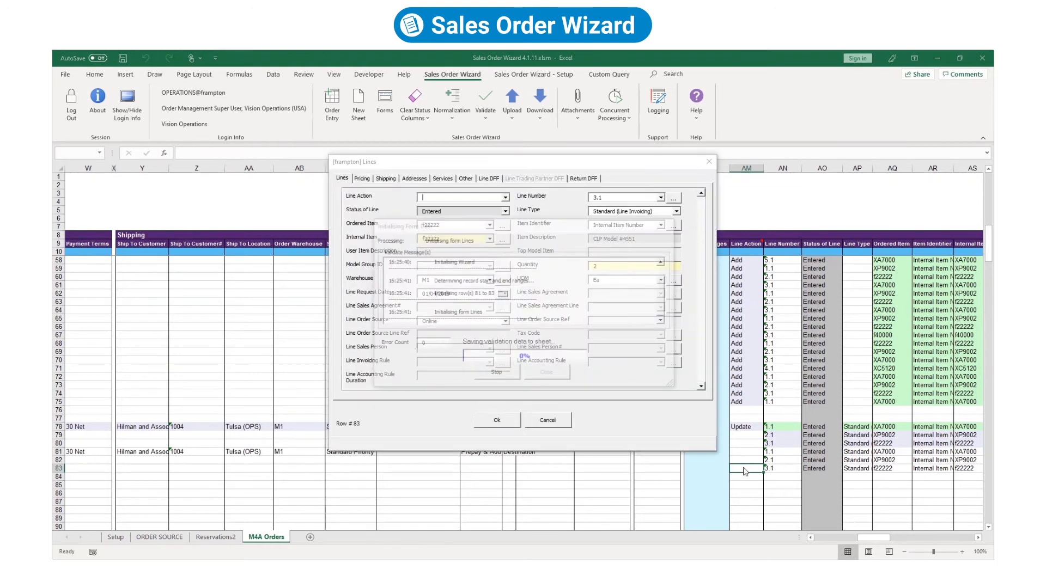
Set row 83's line action to Delete in the Lines form.
left_click(506, 199)
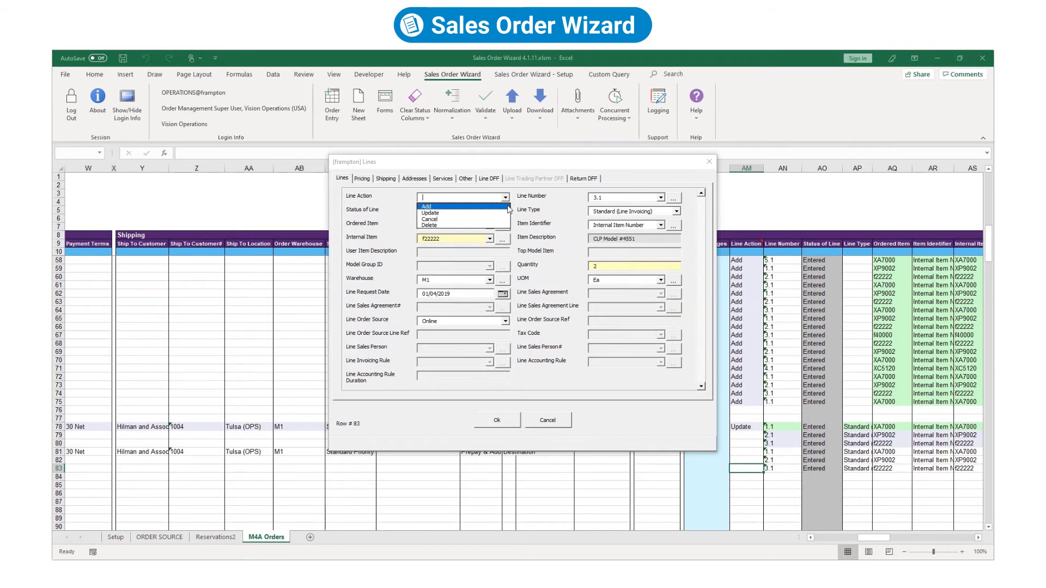
left_click(504, 225)
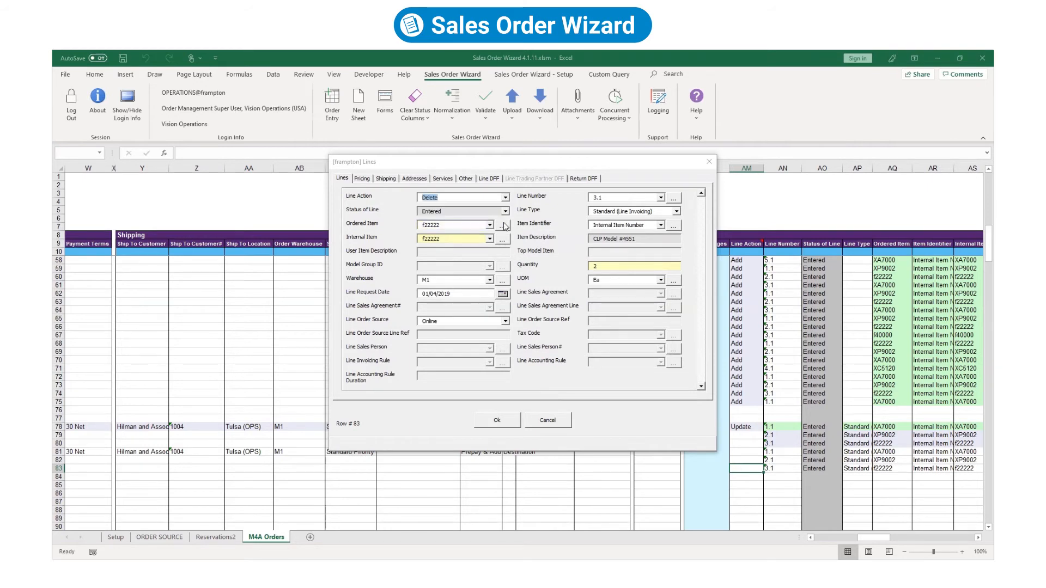
left_click(496, 420)
Cancel row 82's line with change reason Discontinued item.
left_click(736, 460)
type("Cancel")
key("Tab")
key("Left")
key("Left")
left_click_drag(872, 539, 950, 545)
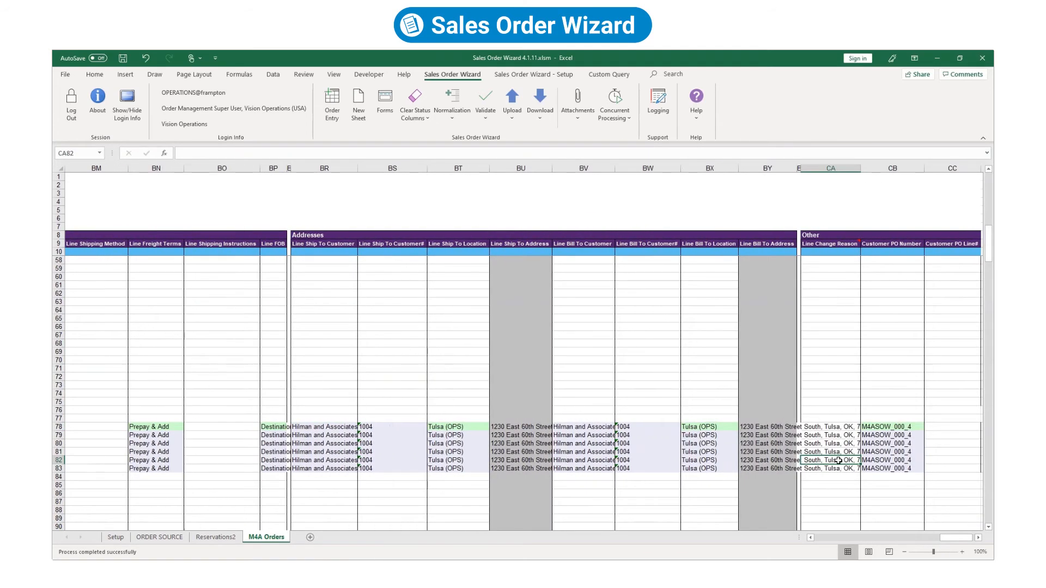
double_click(823, 461)
left_click(506, 212)
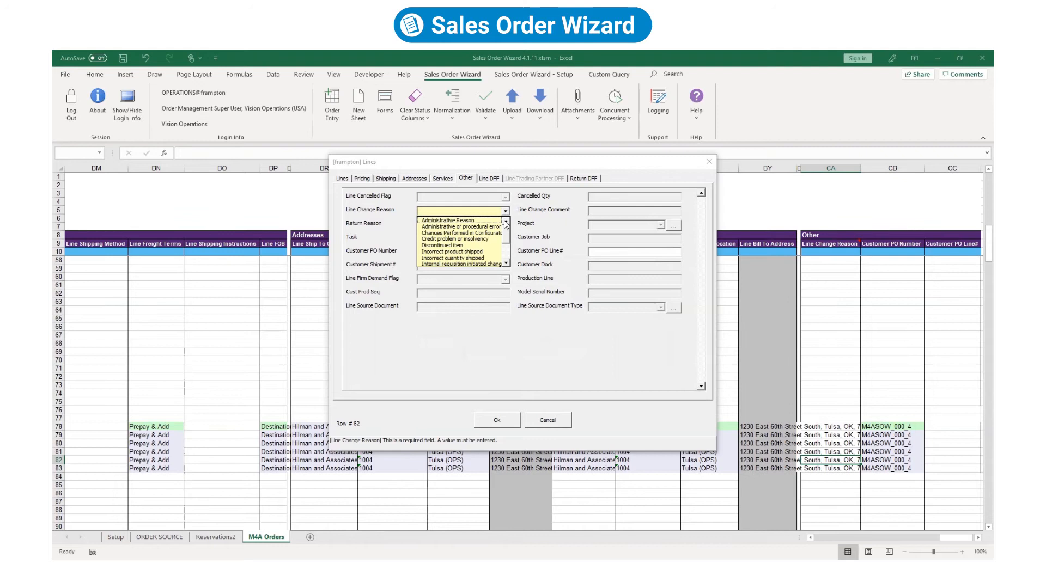
left_click(494, 245)
left_click(514, 421)
left_click_drag(960, 539, 834, 539)
left_click(528, 452)
left_click(511, 111)
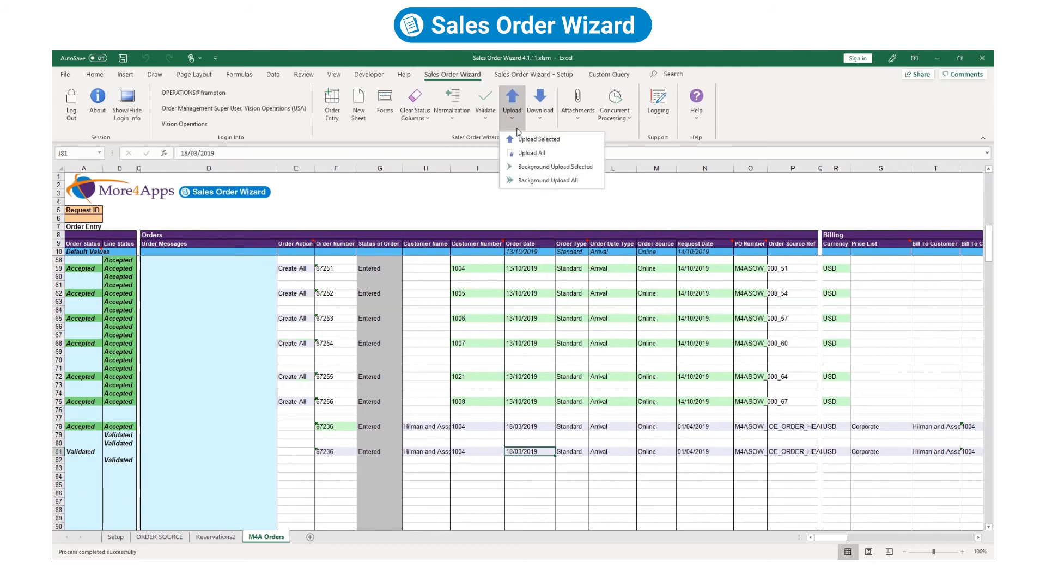
Upload the line deletion and cancellation, then copy order 67236 from F81 into F85.
left_click(522, 140)
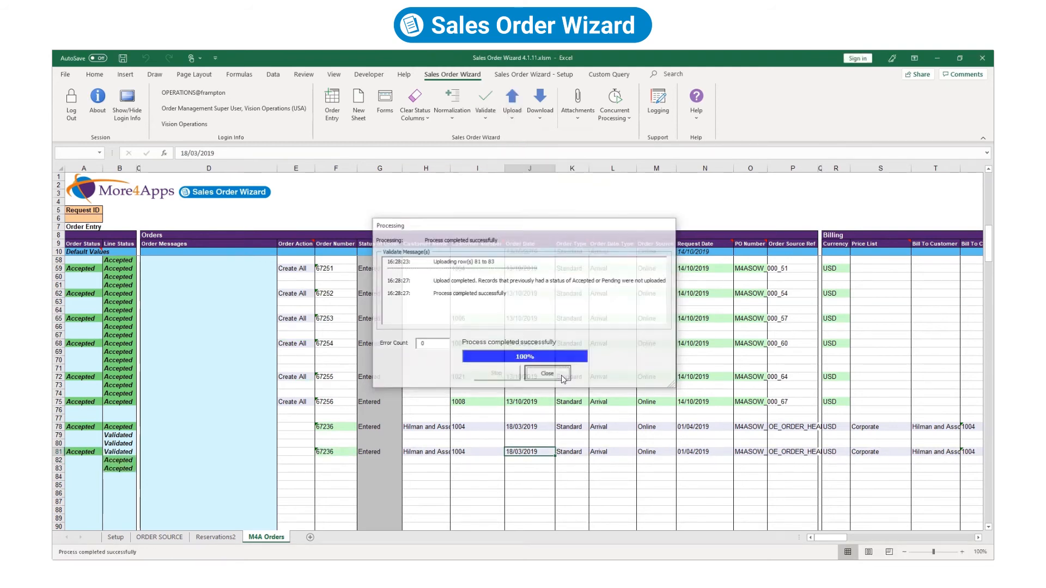
left_click(558, 375)
right_click(326, 453)
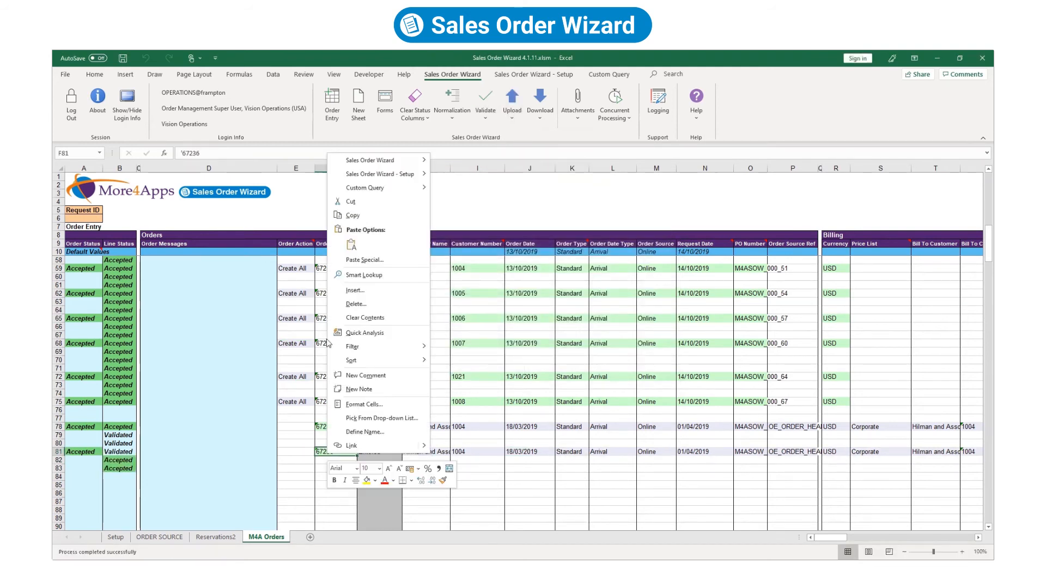
left_click(357, 245)
right_click(335, 484)
left_click(371, 275)
Download order 67236 into row 85 and check the cancelled line's quantity of 0.
left_click(540, 103)
left_click(548, 152)
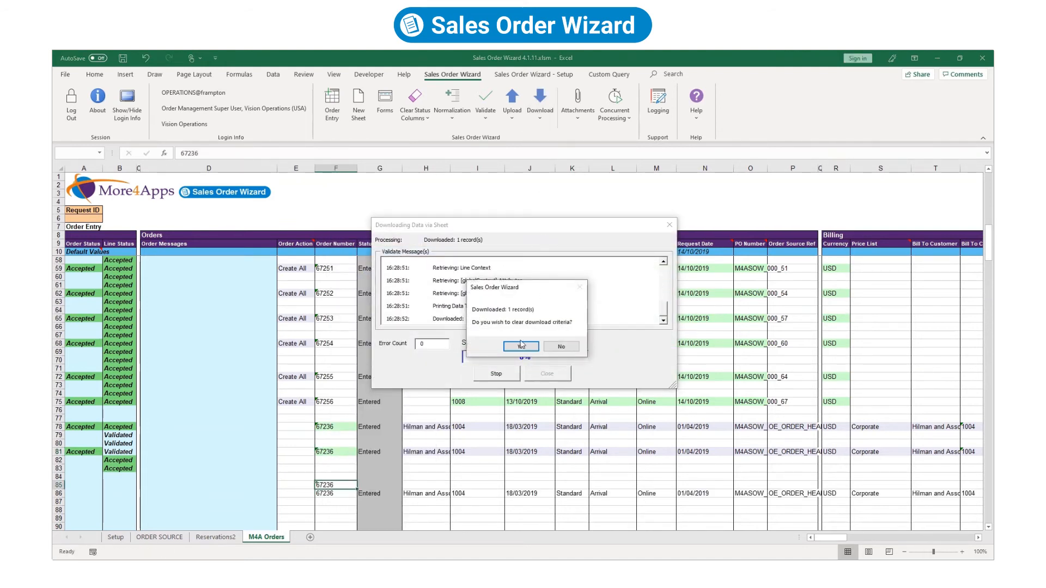
left_click(519, 346)
left_click_drag(829, 537, 887, 537)
left_click(731, 500)
left_click(746, 493)
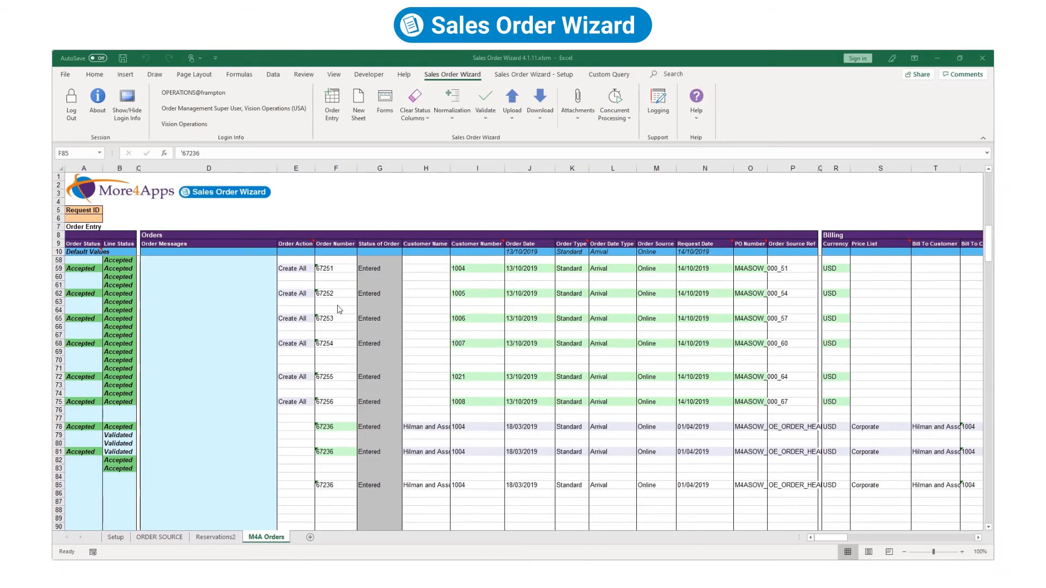
Pick order 67252 in F62 and start generating a new worksheet template.
left_click(330, 294)
left_click(336, 112)
left_click(604, 309)
Create a new Pricing Adjustments sheet and download order 67252 into row 12.
left_click(598, 327)
left_click(487, 337)
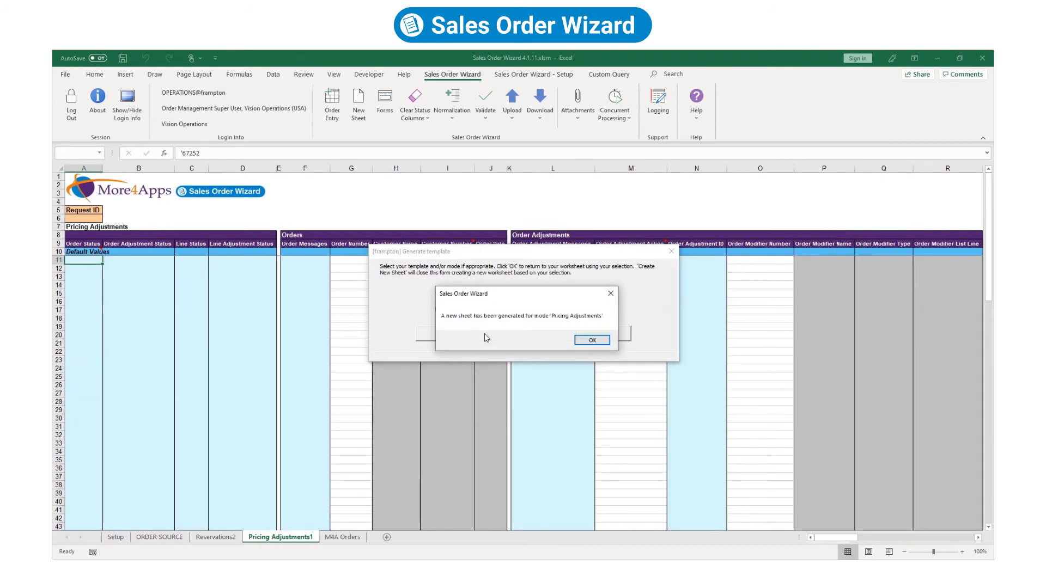
left_click(610, 338)
left_click(419, 153)
left_click(350, 268)
type("67252")
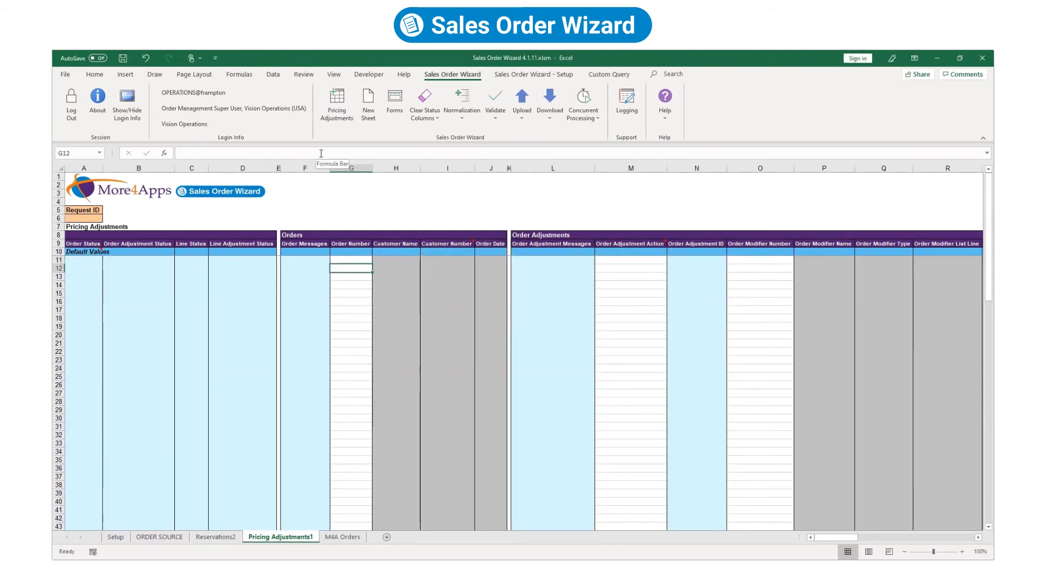
key("Tab")
left_click(549, 101)
left_click(521, 346)
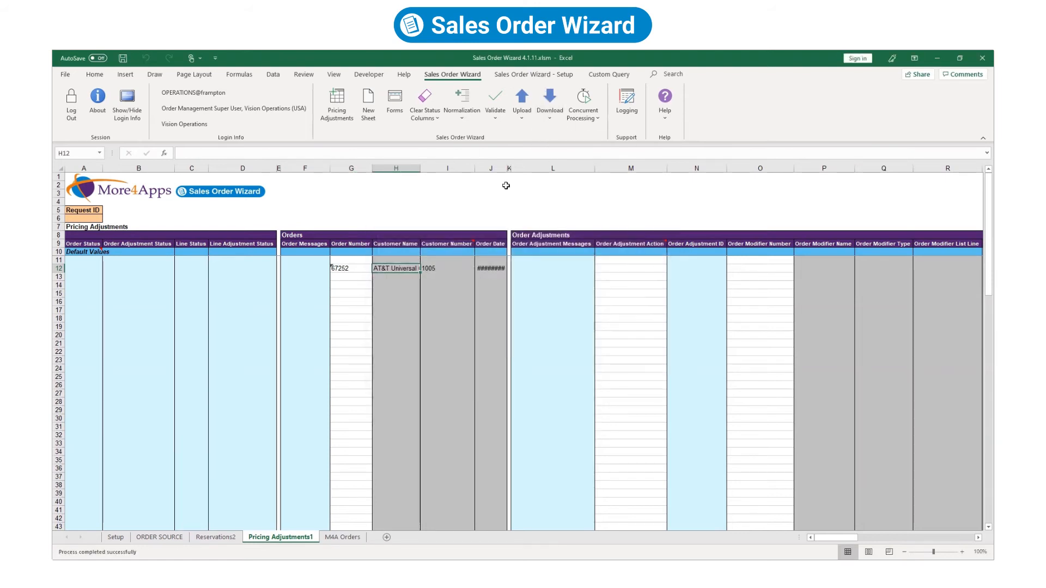
left_click(505, 269)
Apply order adjustment VBR004 with reason Miscellaneous and text 'M4A Order Adjustment'.
double_click(621, 269)
left_click(505, 198)
left_click(491, 207)
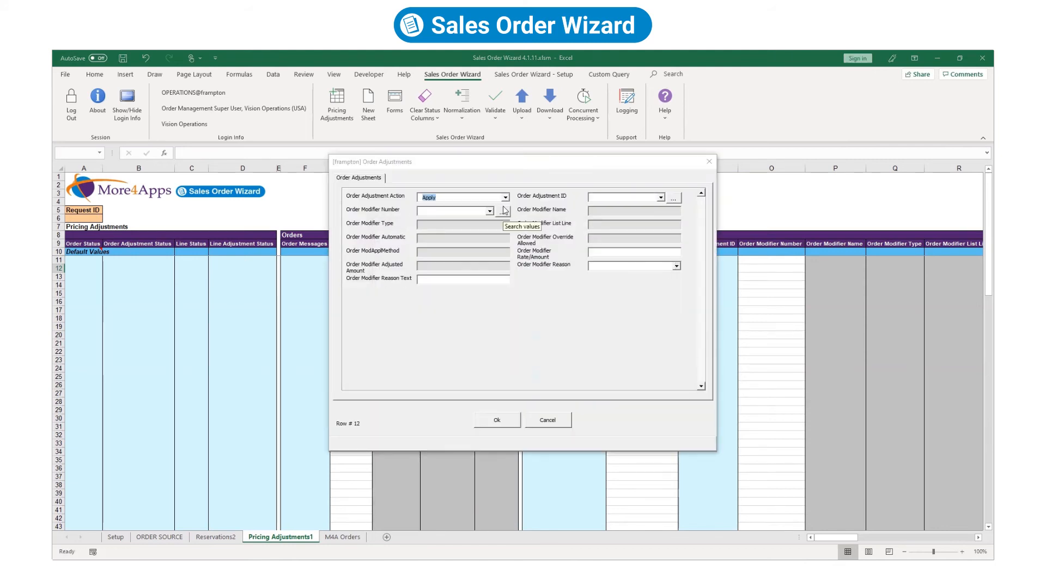
left_click(502, 212)
left_click(490, 212)
left_click(487, 233)
left_click(677, 268)
left_click(609, 281)
left_click(457, 280)
type("M4A Order Adjustment")
left_click(496, 420)
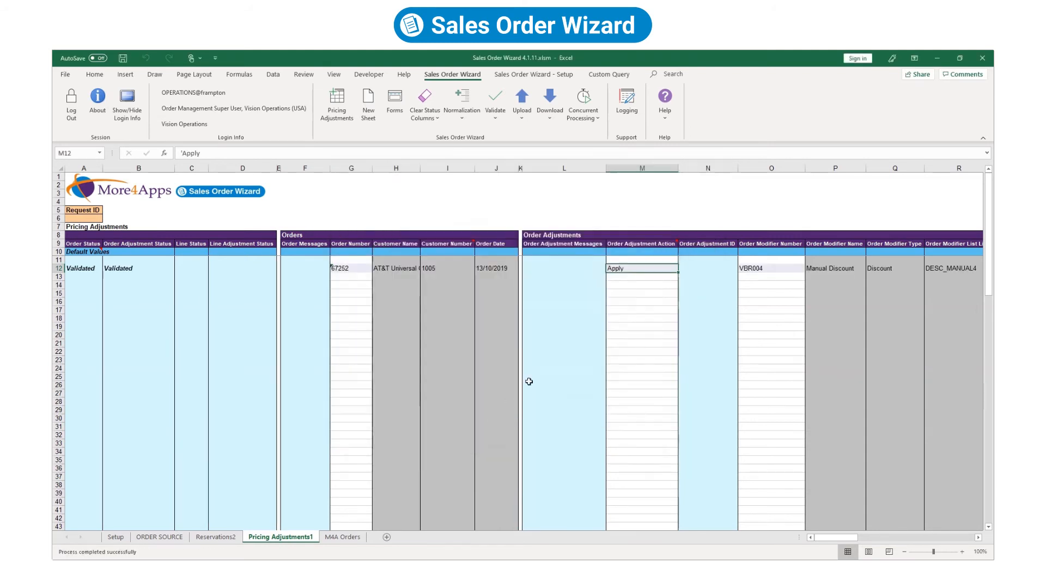
Add a VBR004 line adjustment on row 15 with rate 3, reason Manually applied adjustments.
left_click_drag(843, 537, 924, 539)
left_click(560, 294)
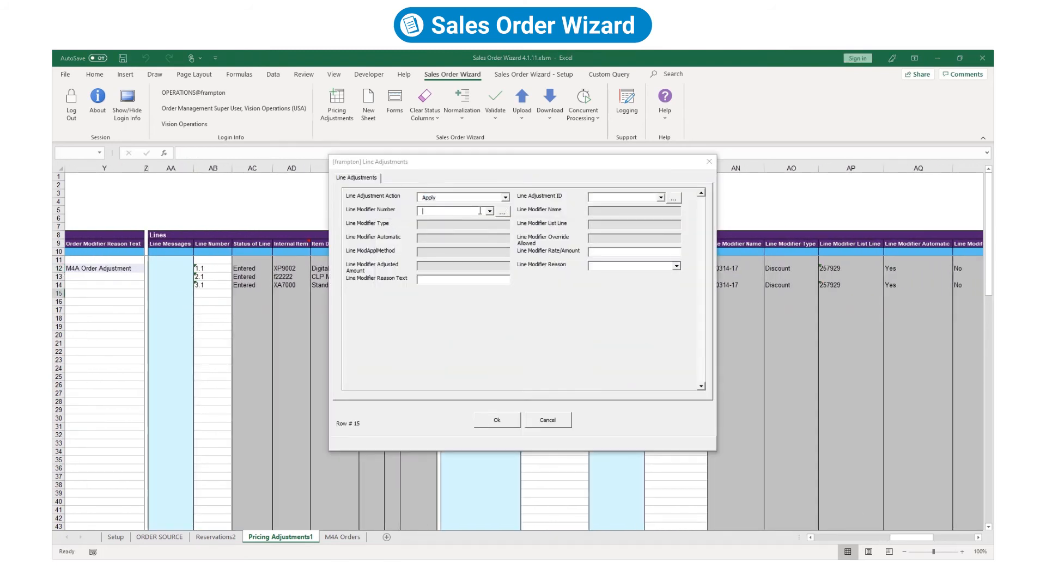
type("%")
left_click(502, 212)
left_click(493, 258)
left_click(676, 266)
left_click(675, 276)
left_click(463, 280)
type("M4A Line Adjustment")
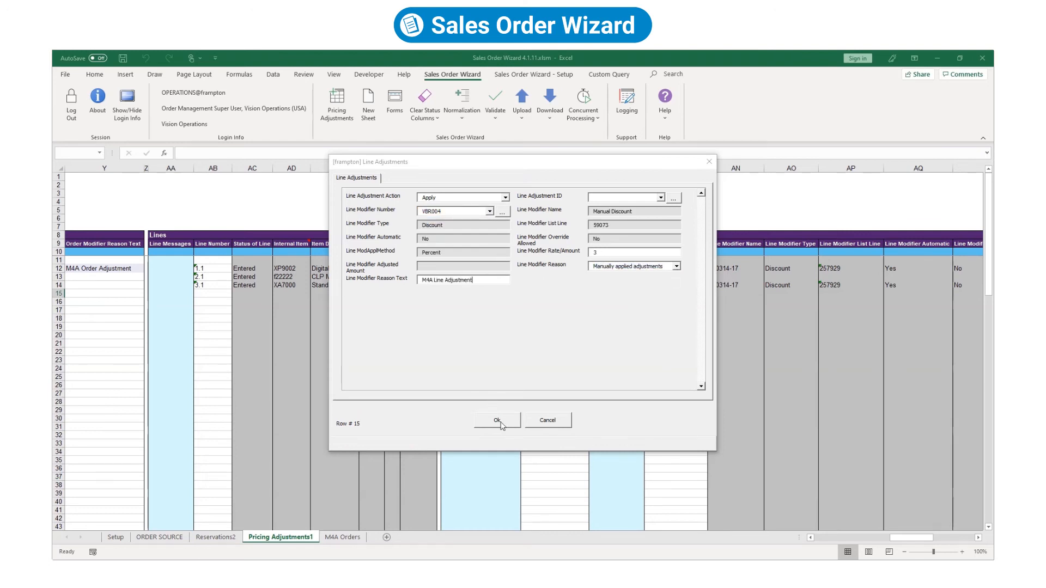
left_click(497, 421)
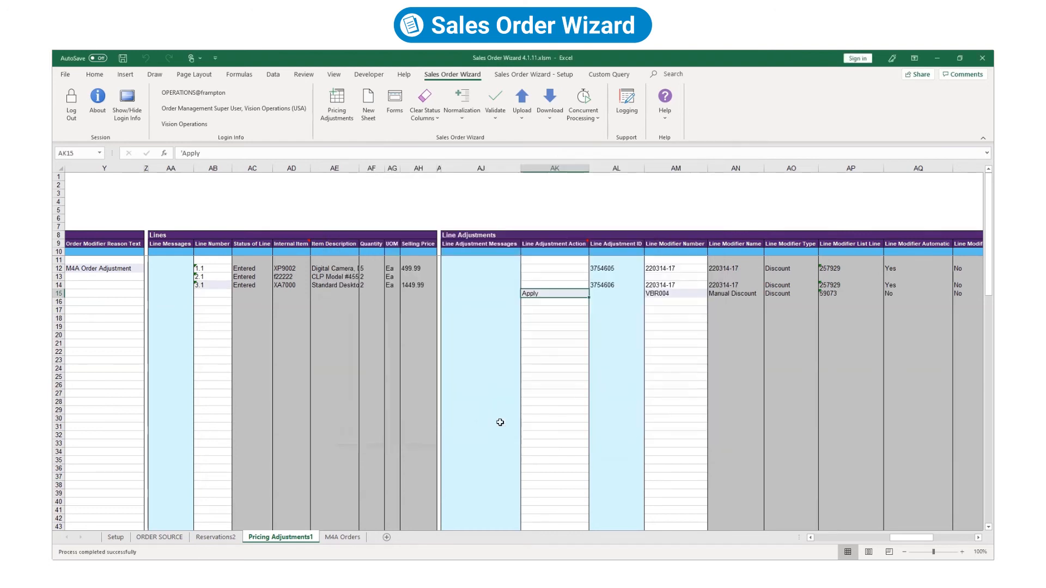
Upload order 67252's adjustments with Upload Selected so the statuses read Accepted.
left_click_drag(907, 539, 833, 540)
left_click(351, 268)
left_click(521, 112)
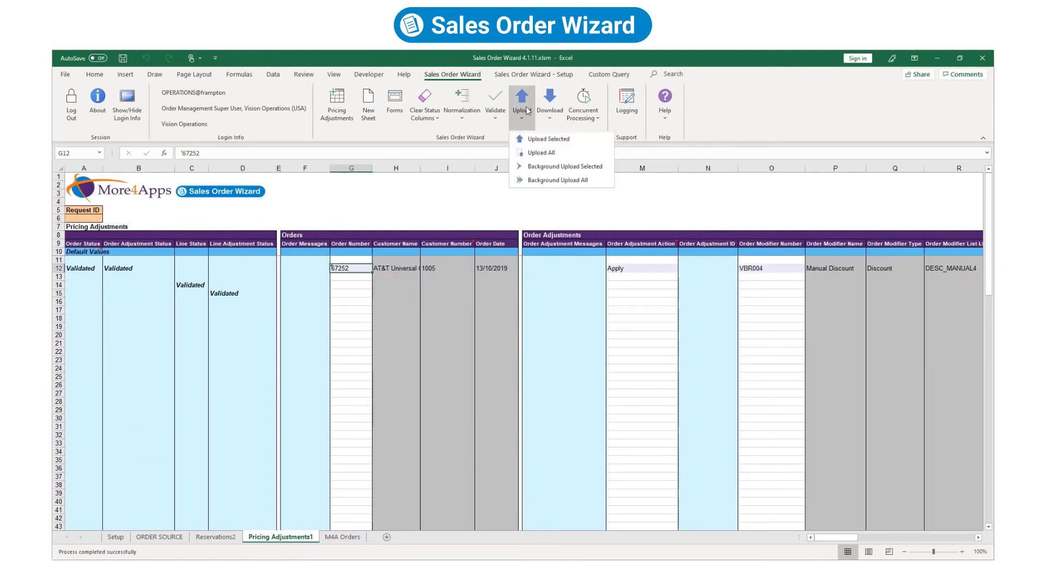
left_click(537, 140)
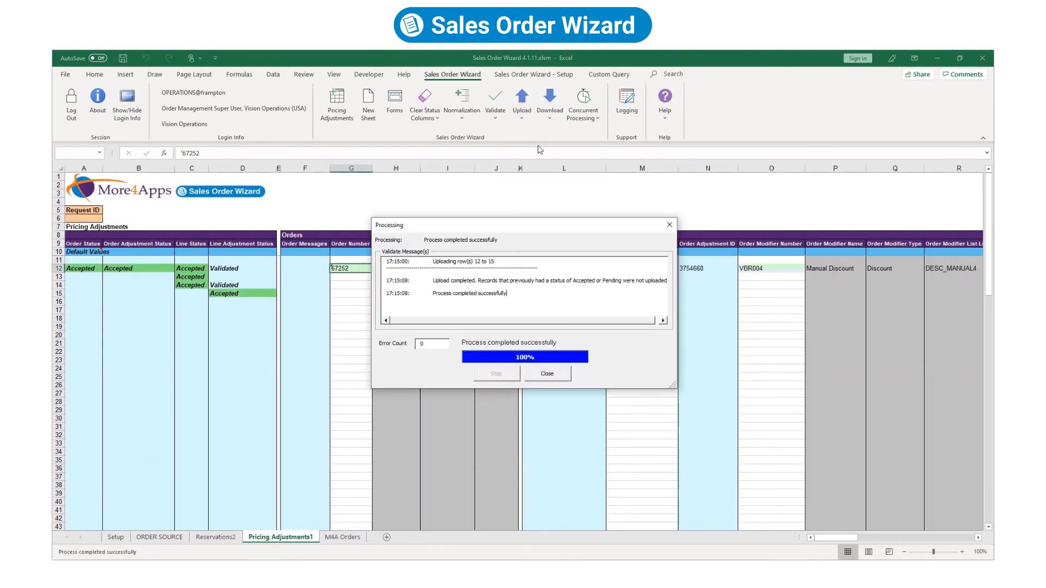
left_click(548, 376)
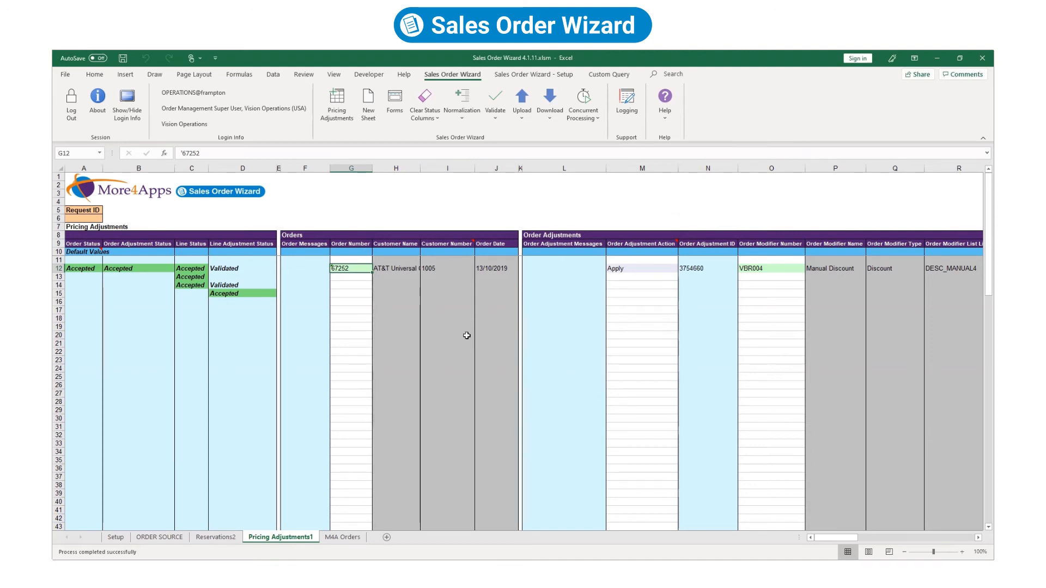
Query order 67252 in Oracle Sales Orders and view its order-level VBR004 adjustment.
right_click(335, 268)
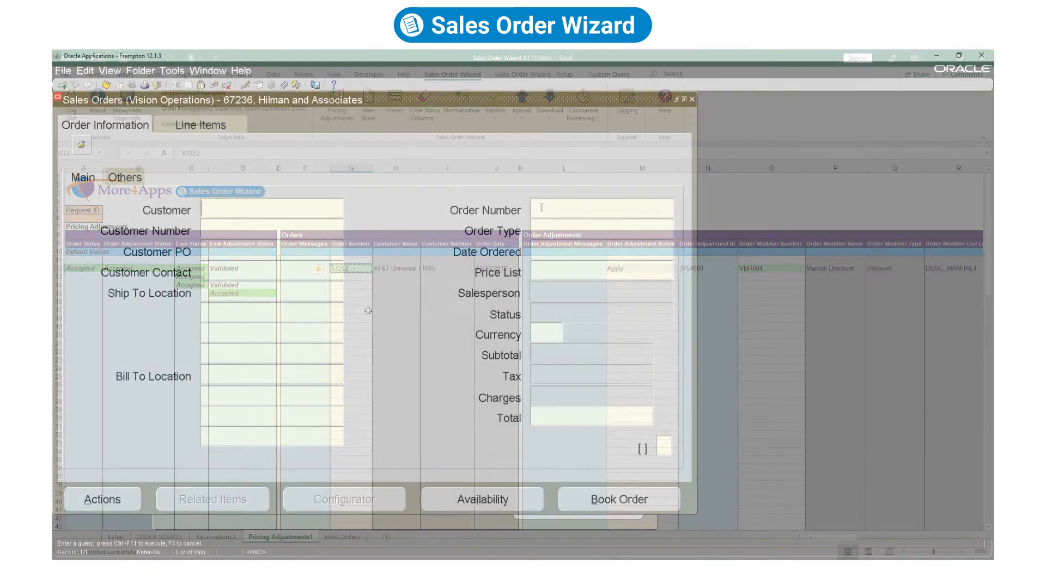
right_click(539, 207)
left_click(556, 244)
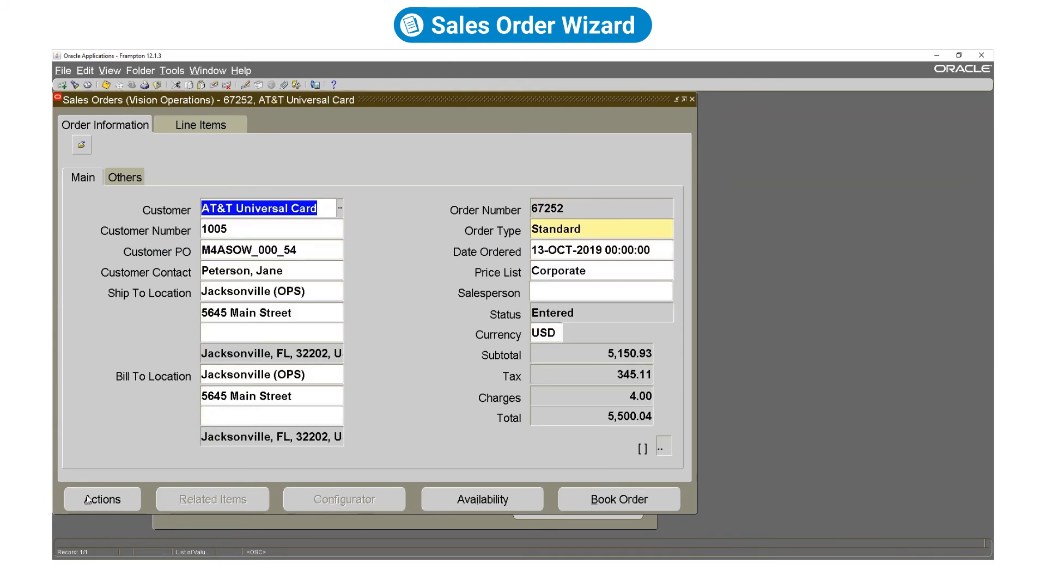
left_click(87, 500)
left_click(669, 357)
left_click(439, 436)
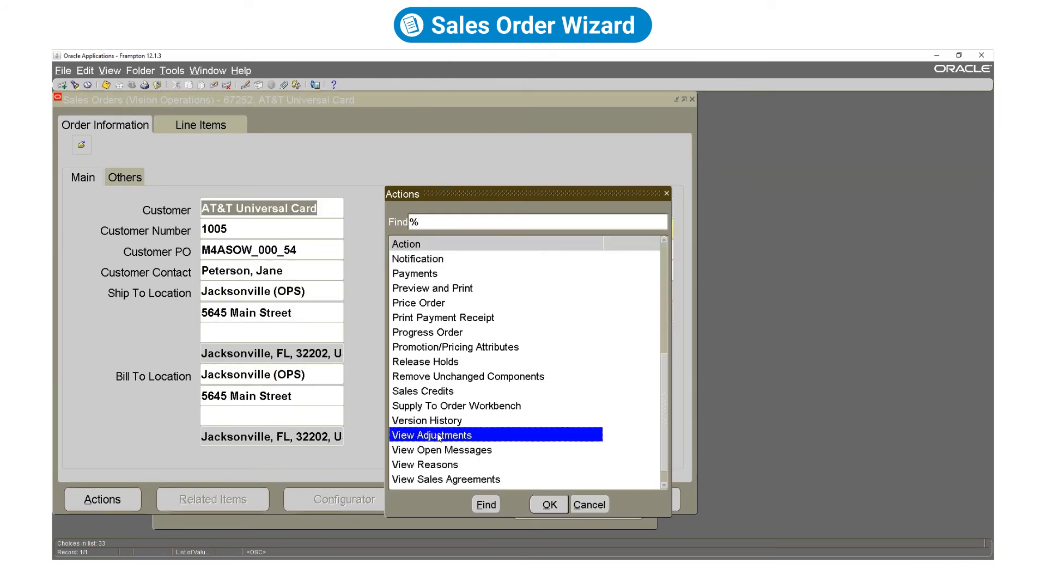
left_click(549, 505)
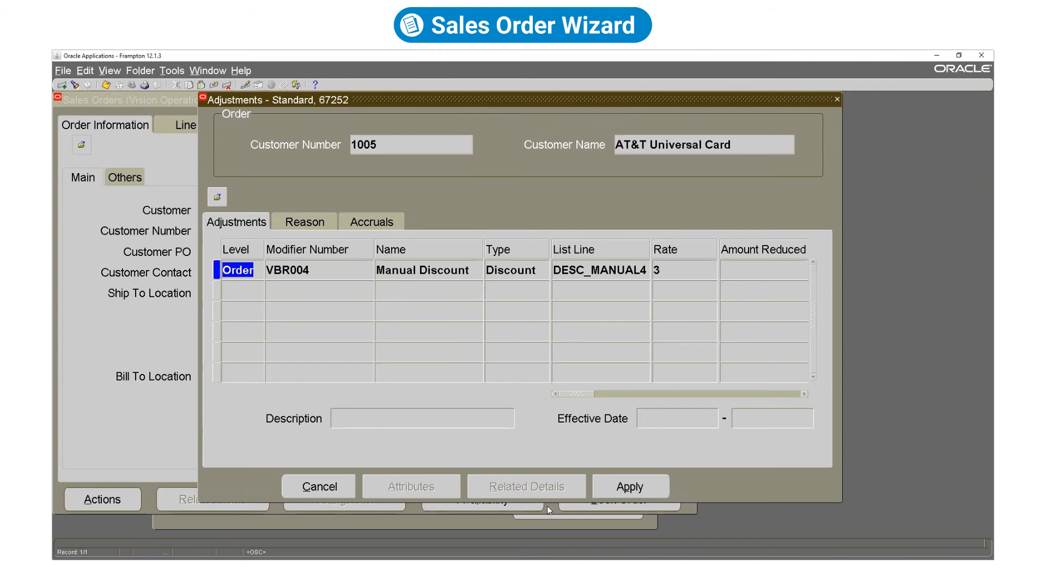
left_click(837, 100)
View the adjustments on line 3.1 XA7000 from the order's Line Items.
left_click(198, 124)
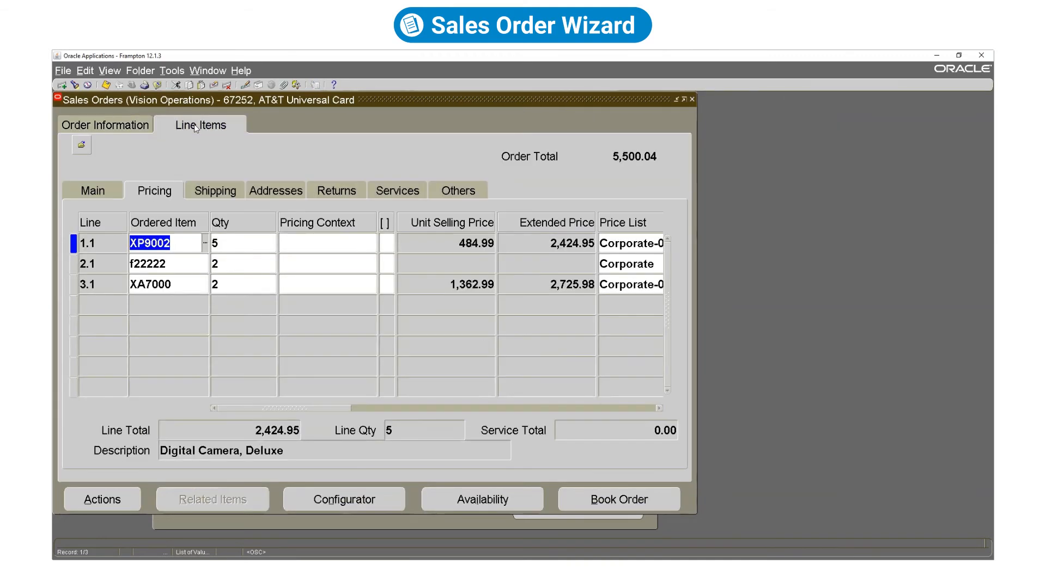
left_click(180, 283)
left_click(95, 498)
left_click(663, 483)
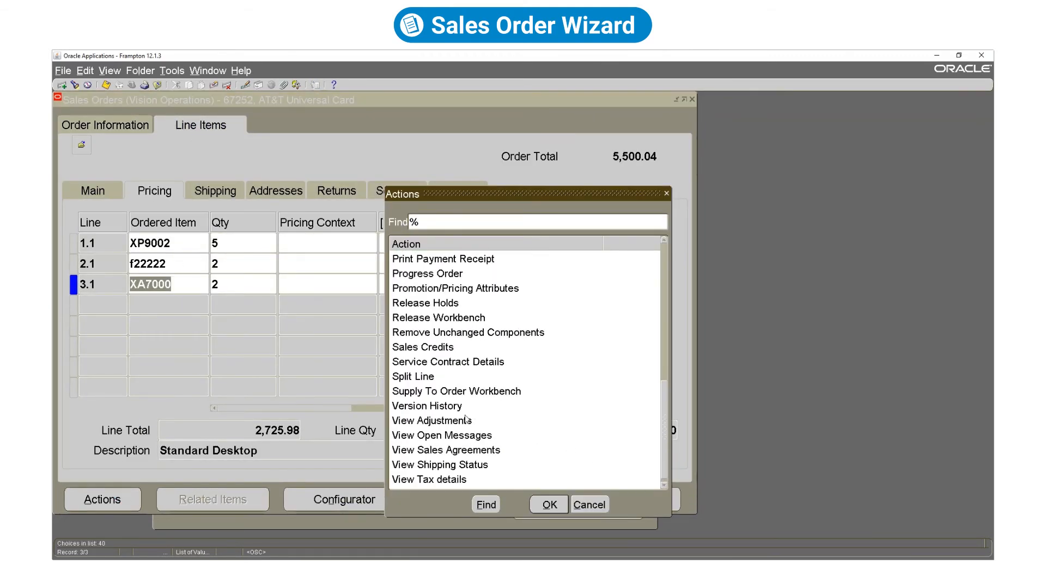
left_click(466, 419)
left_click(547, 501)
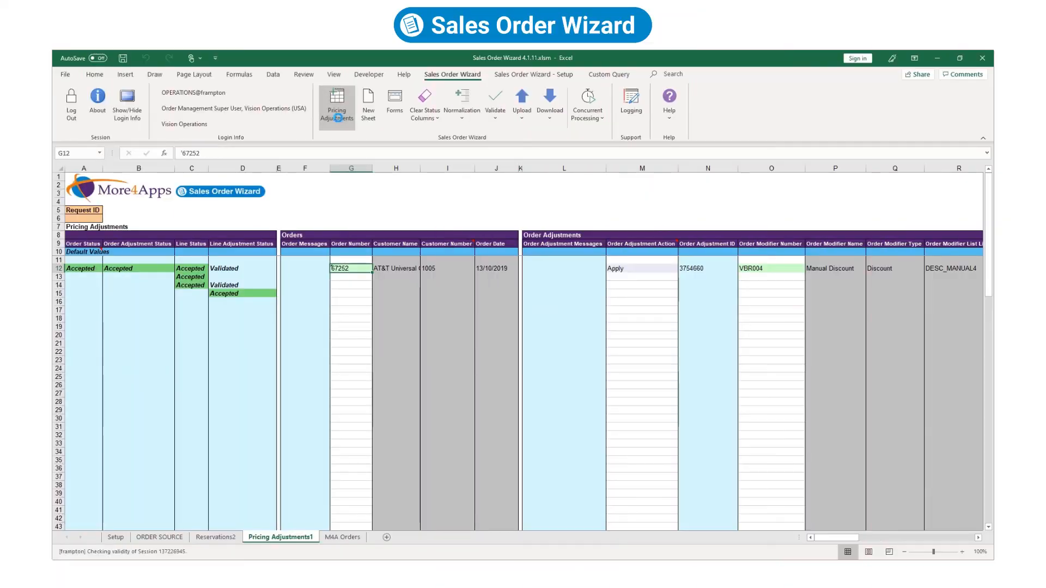
Generate a new Sales Agreements worksheet from the template generator.
left_click(338, 117)
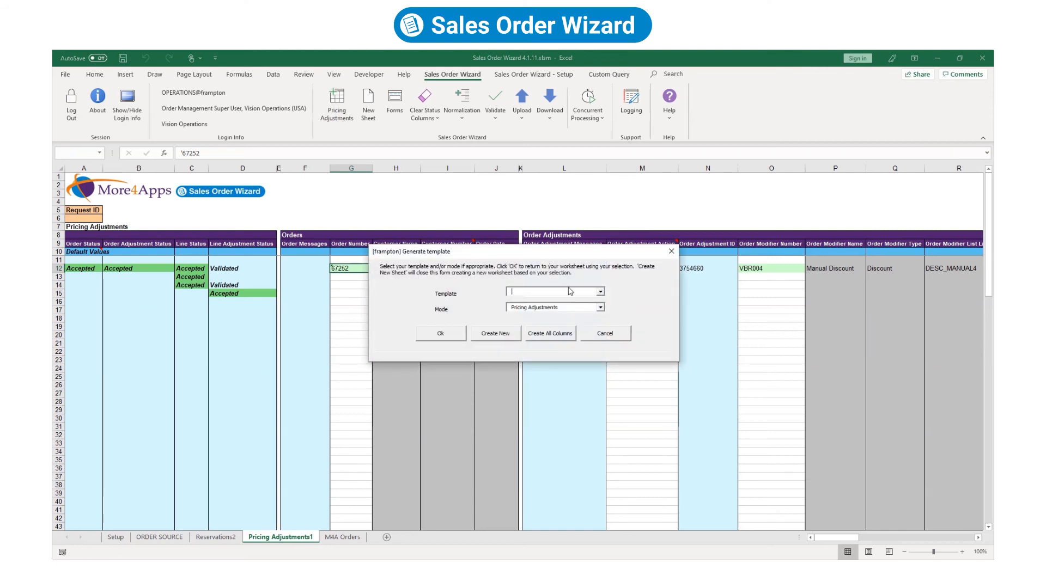
left_click(601, 308)
left_click(587, 337)
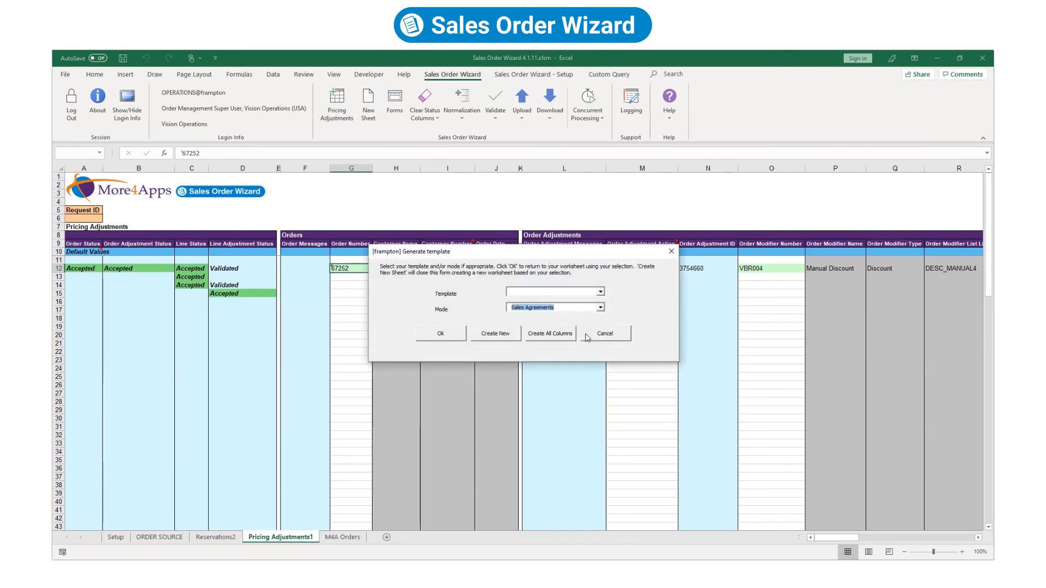
left_click(492, 336)
left_click(703, 341)
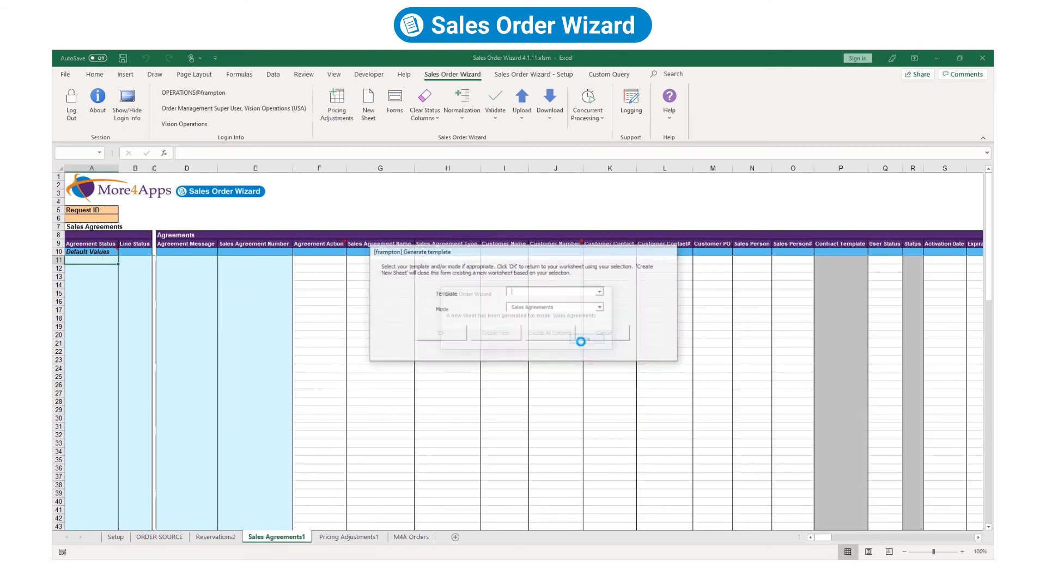
Enter the customer number in J12 and download its five sales agreements, 1000 through 1035.
left_click(534, 270)
type("1006")
key("Tab")
left_click(548, 115)
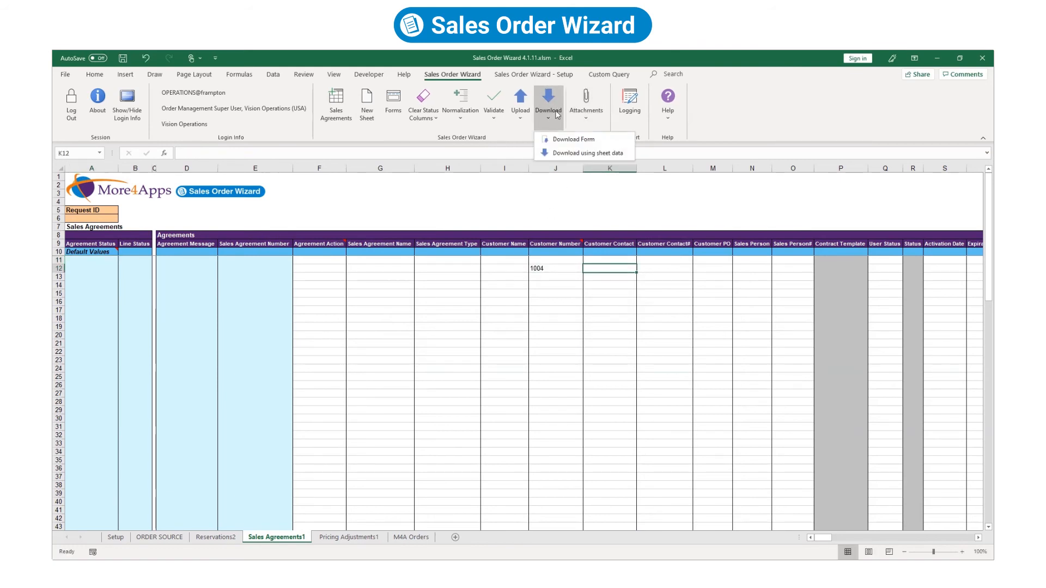
left_click(569, 152)
left_click(521, 346)
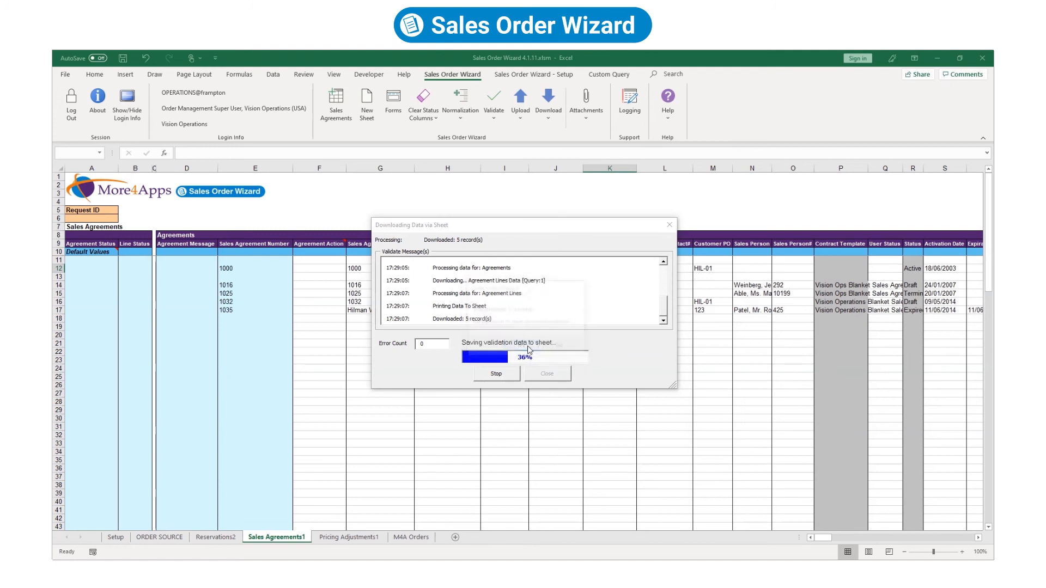
mouse_move(822, 538)
left_mouse_down()
mouse_move(877, 538)
mouse_move(823, 539)
left_mouse_up()
left_click(364, 328)
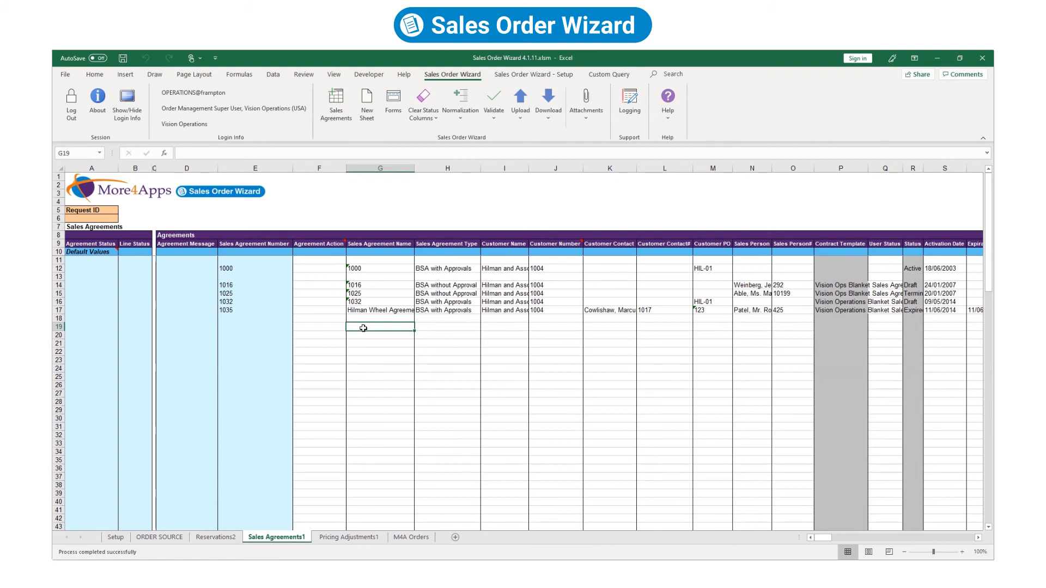
left_click(336, 107)
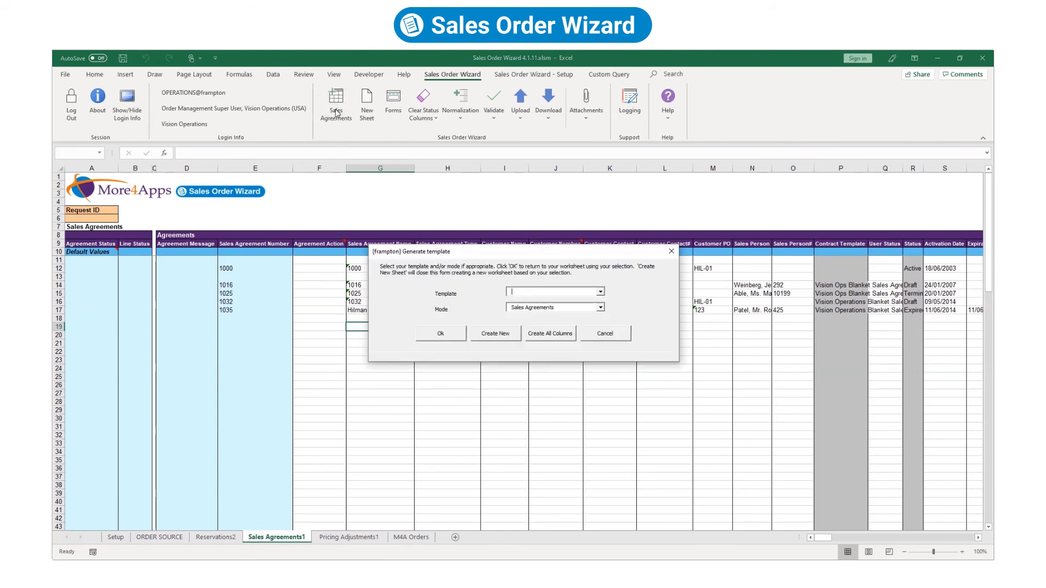
Generate an Order Entry1 sheet with all columns and scroll across headers, holds, attachments and lines.
left_click(600, 307)
left_click(589, 321)
left_click(544, 336)
left_click(575, 341)
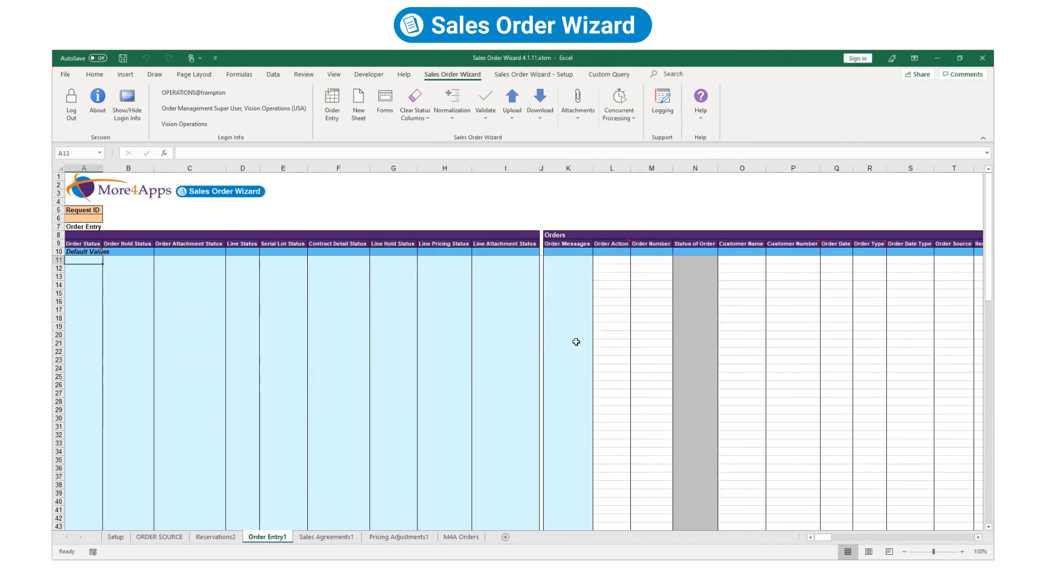
left_click_drag(822, 538, 902, 544)
left_click_drag(925, 541, 965, 541)
left_click_drag(327, 210, 577, 286)
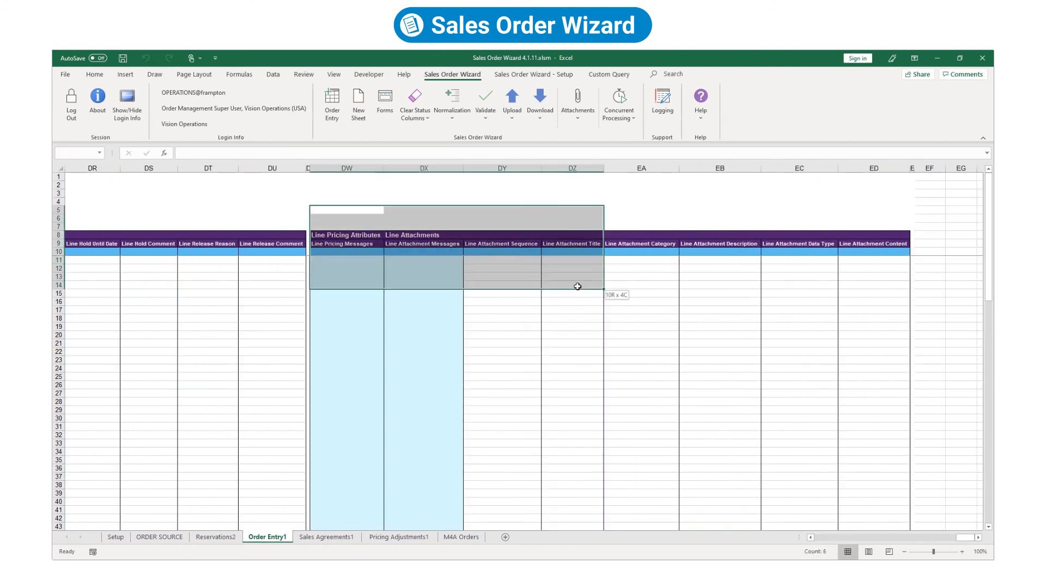
left_click_drag(965, 538, 889, 537)
left_click_drag(343, 217, 575, 305)
left_click(351, 280)
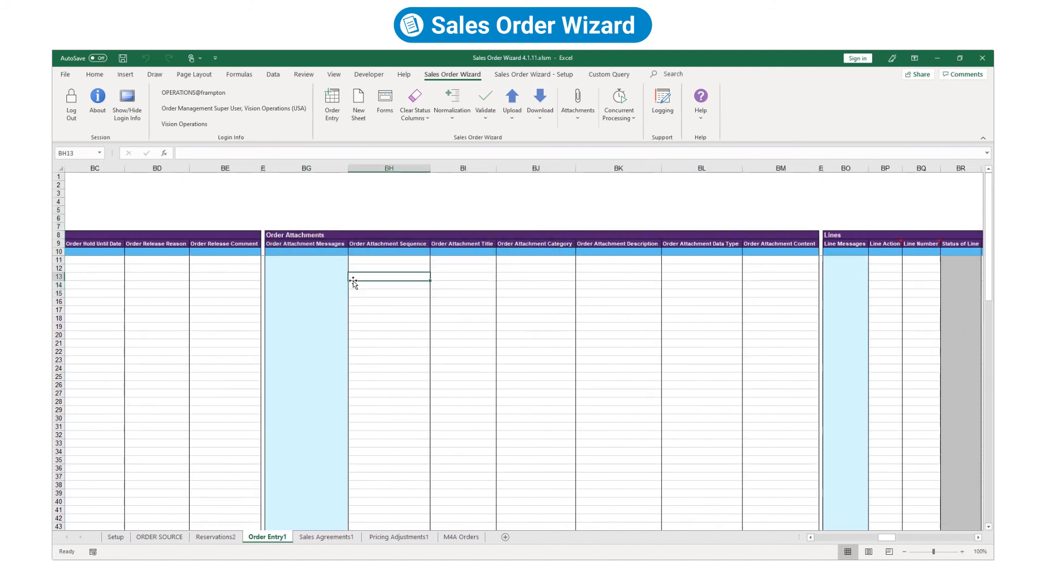